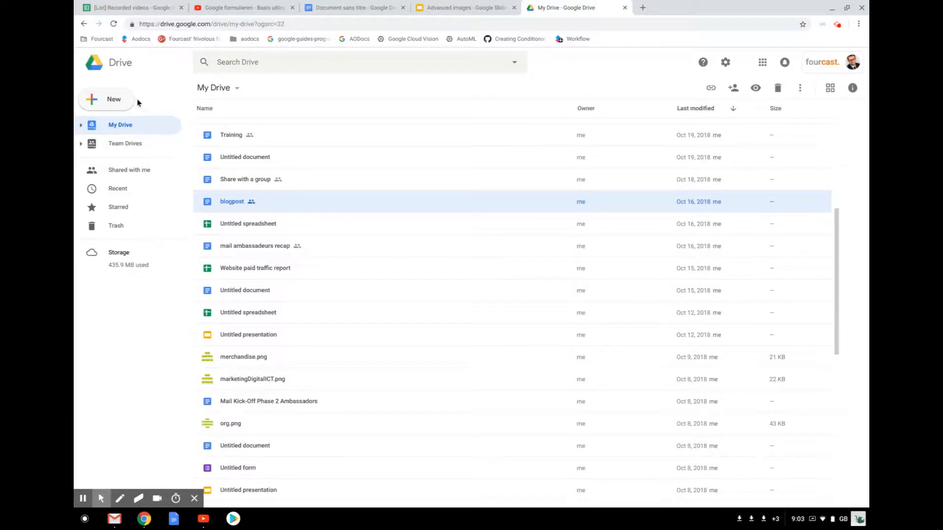
- Create a new blank Google Form from the Google Drive New menu
left_click(120, 100)
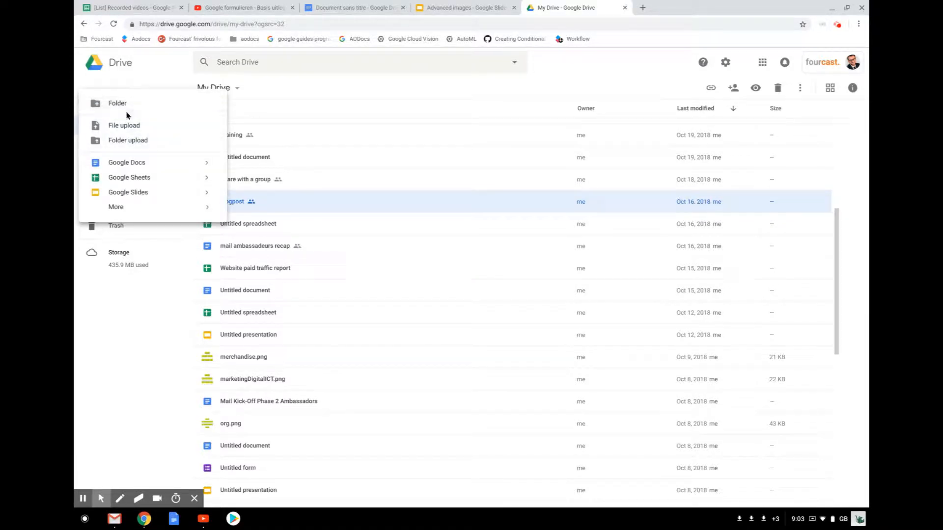
mouse_move(120, 207)
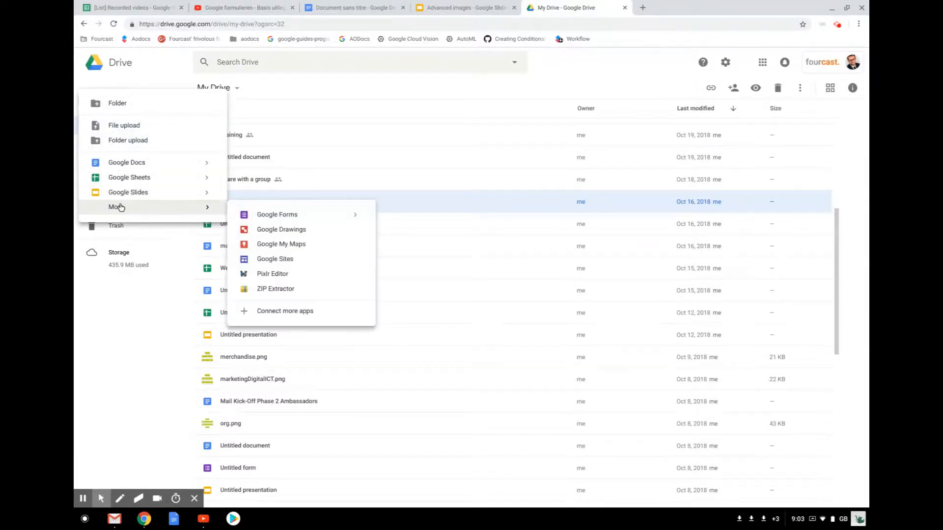
left_click(262, 218)
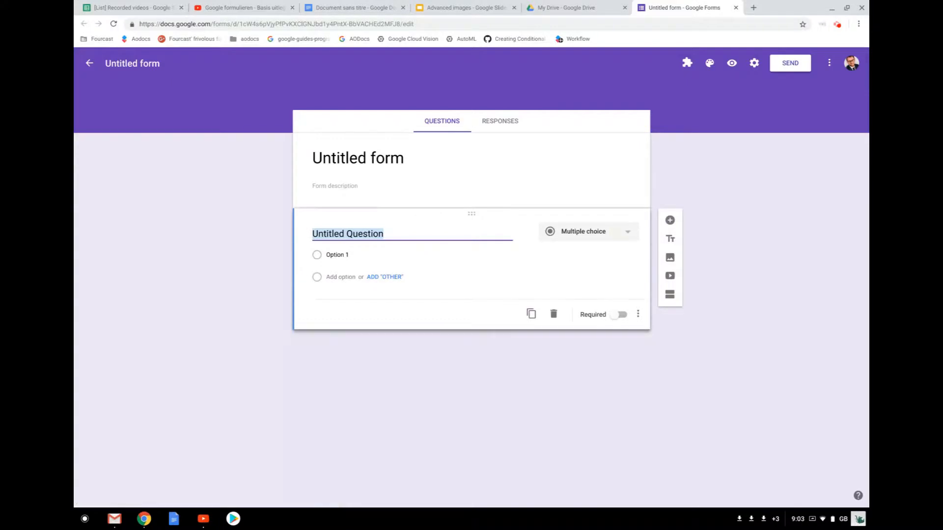
- Rename the untitled form to 'Google event form'
left_click(381, 151)
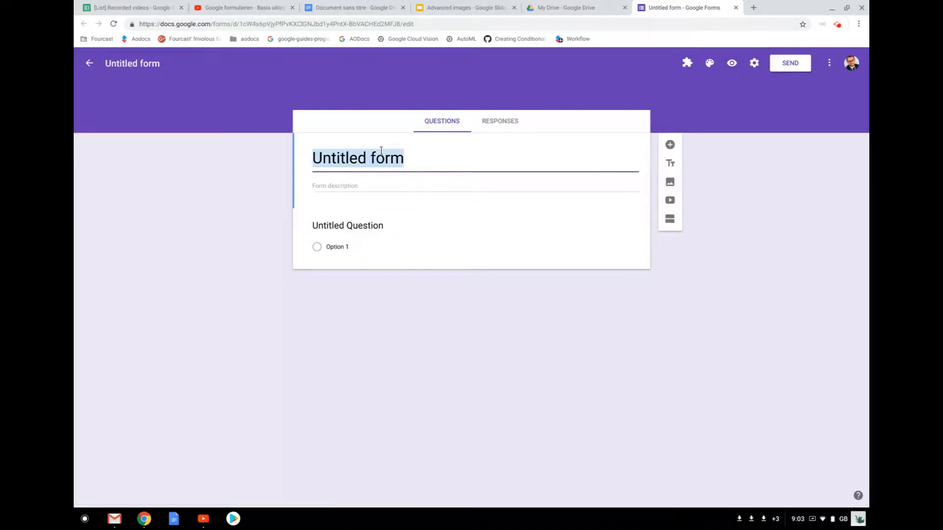
type("Google ")
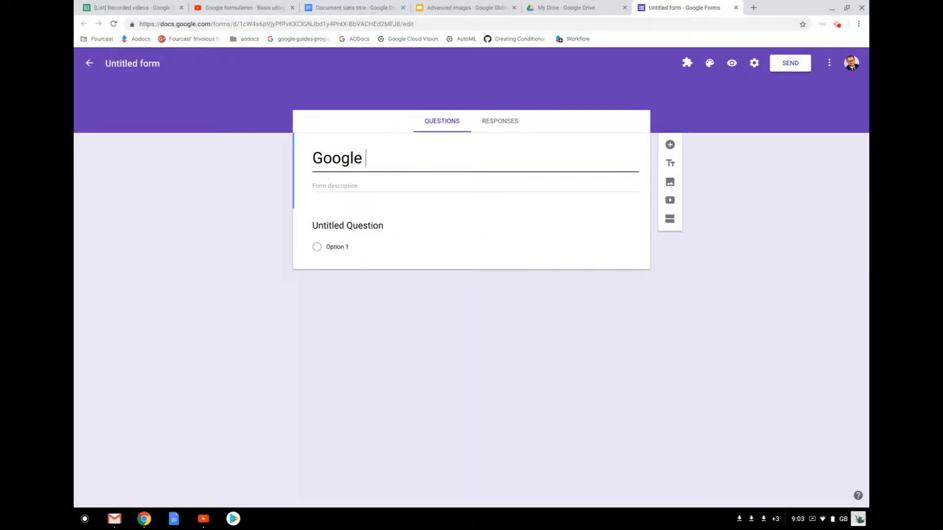
type("event for;")
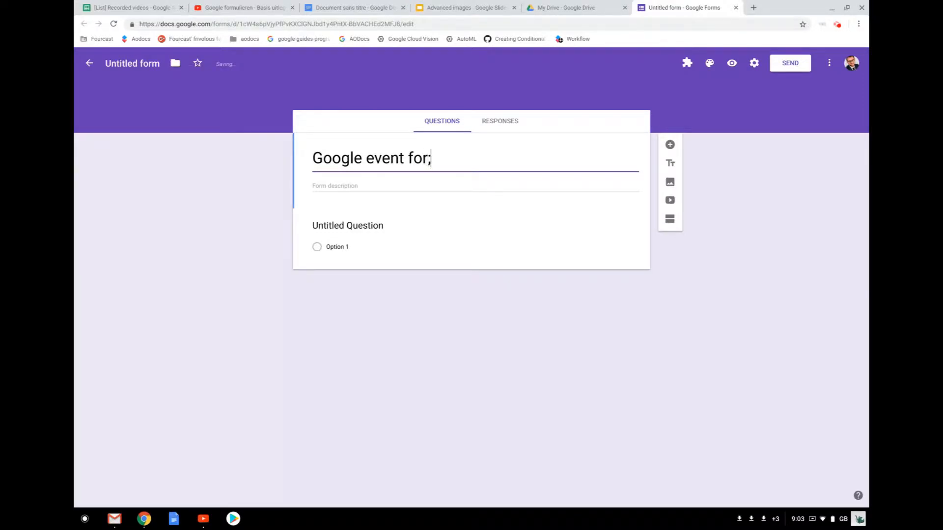
key("BackSpace")
type("m")
left_click(131, 59)
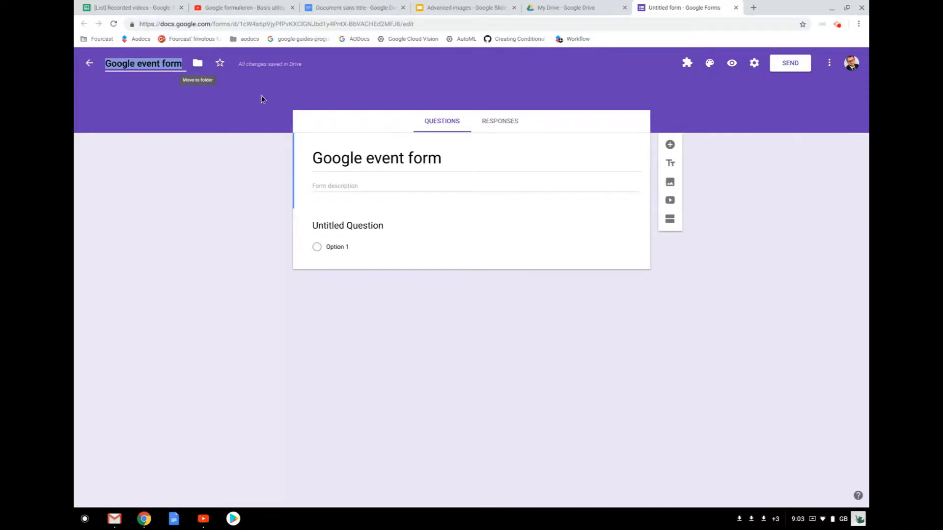
- Title the first question 'First and Last name' and keep it as Short answer
left_click(357, 218)
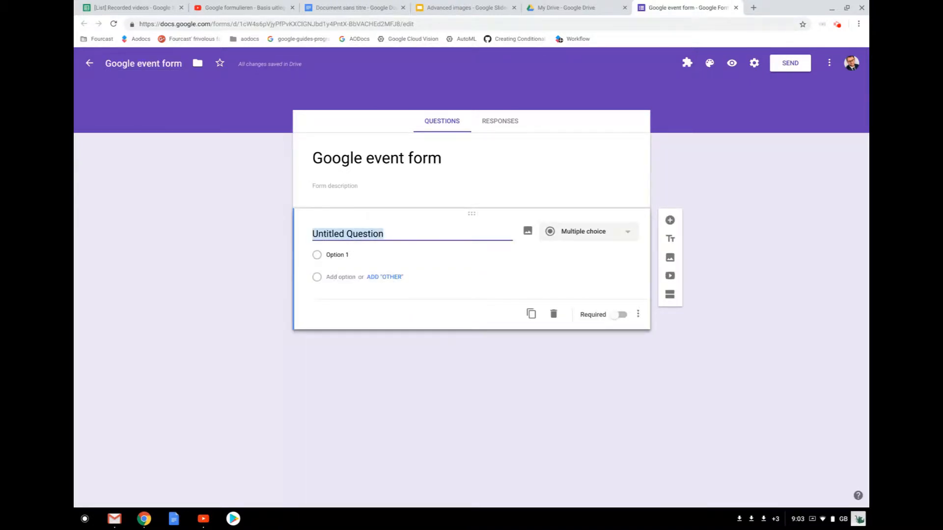
type("L")
key("BackSpace")
type("F")
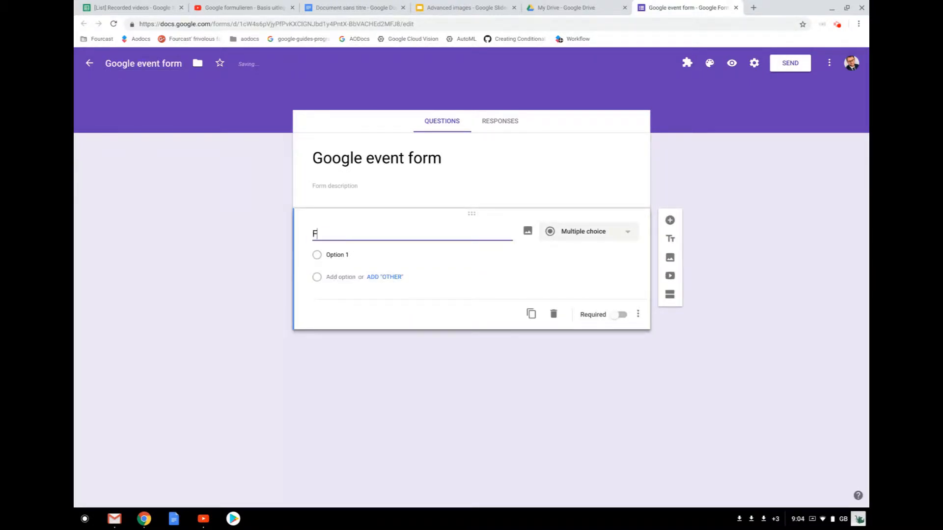
type("irst and Last name")
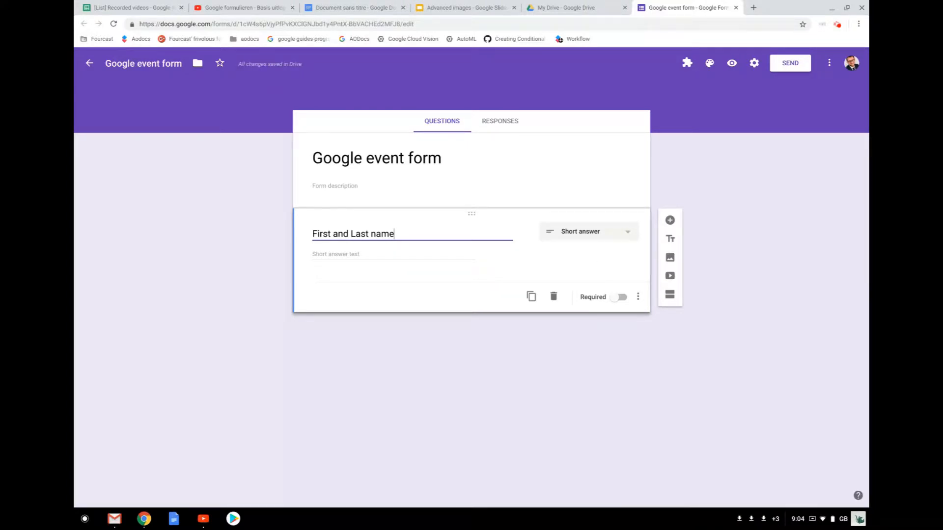
left_click(622, 234)
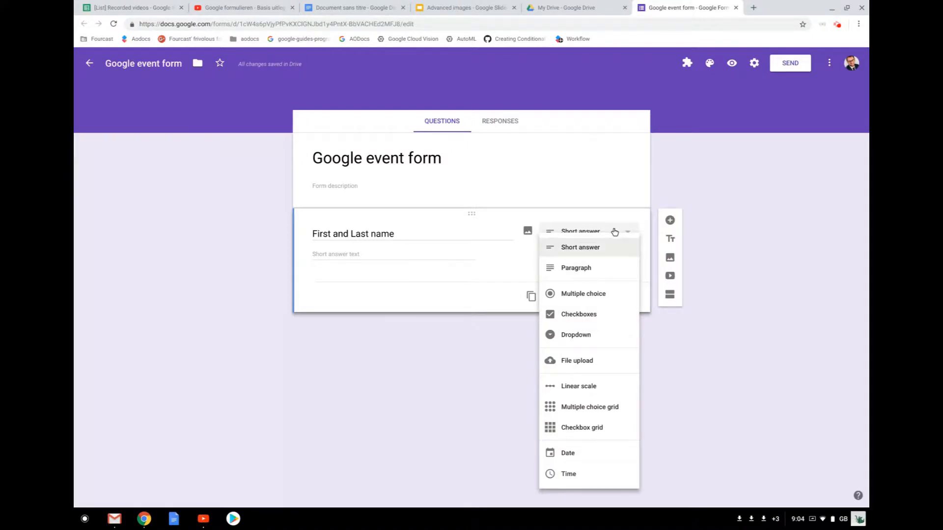
left_click(588, 247)
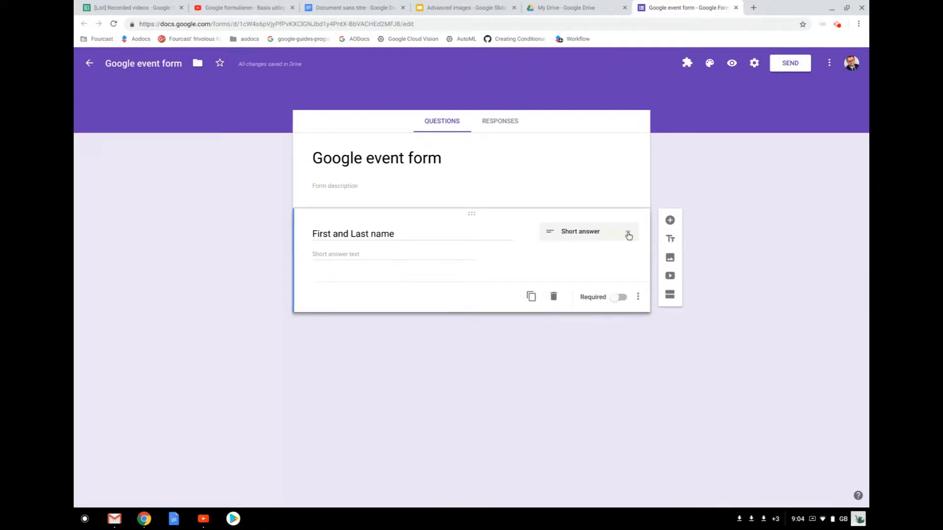
- Add a second short-answer question titled 'E-mail address'
left_click(668, 219)
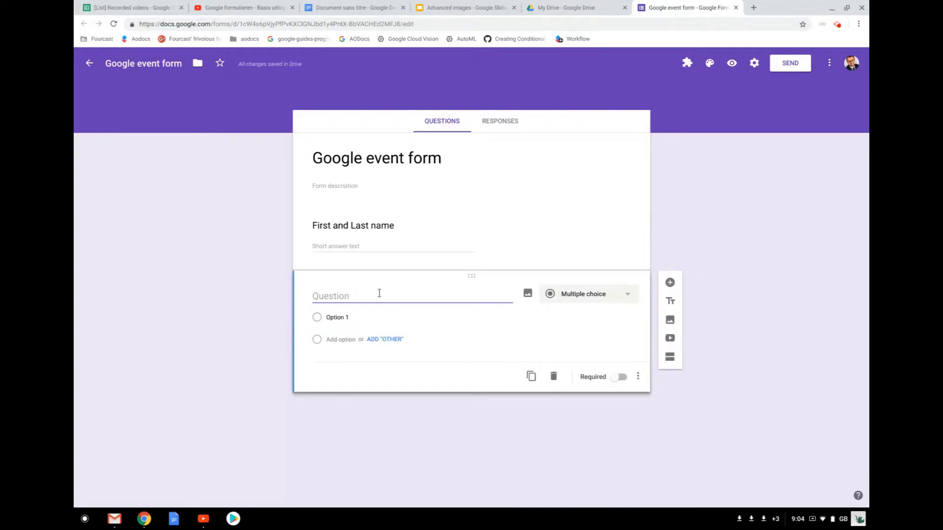
type("E-")
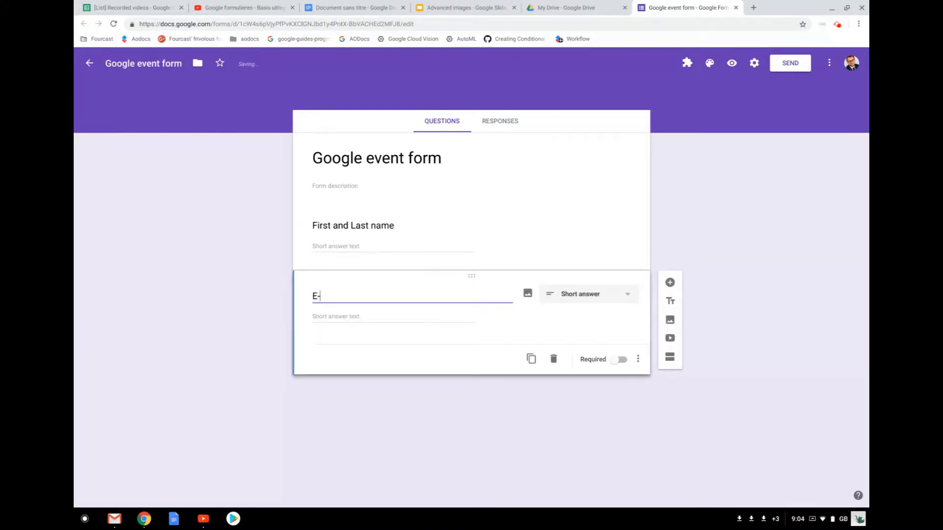
type("mail addres")
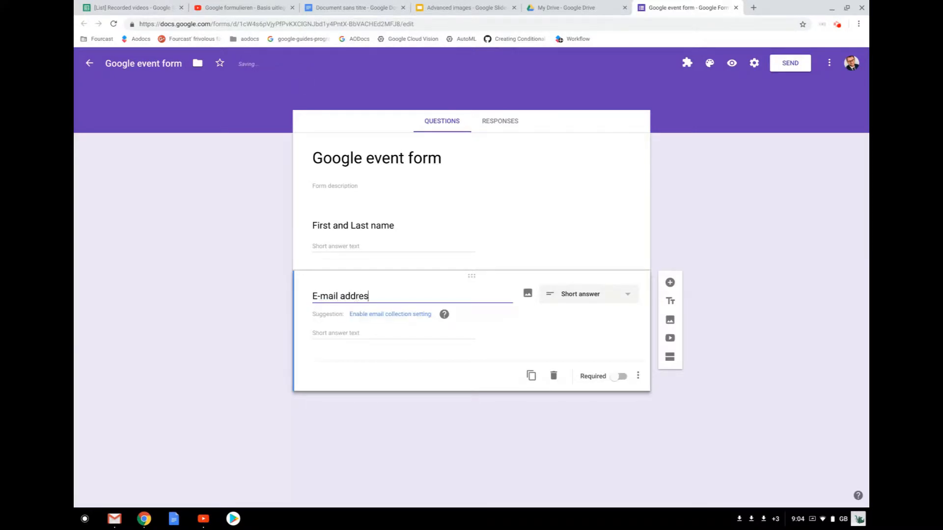
type("s")
left_click(554, 329)
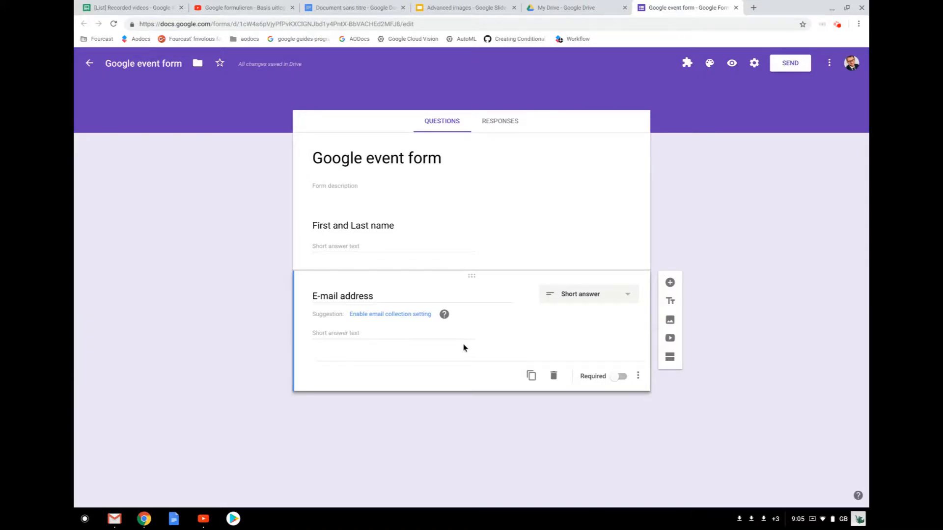
left_click(637, 378)
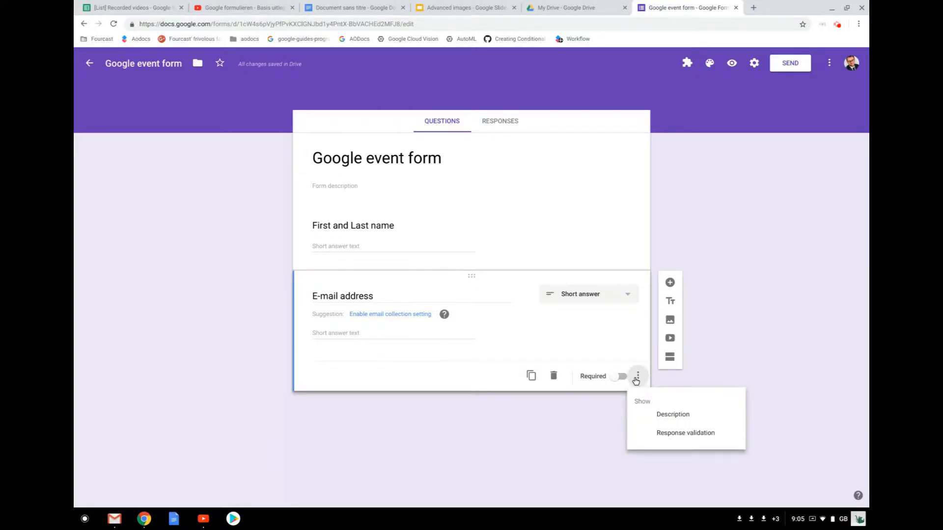
- Add Text response validation requiring an email address on the E-mail address question
left_click(690, 433)
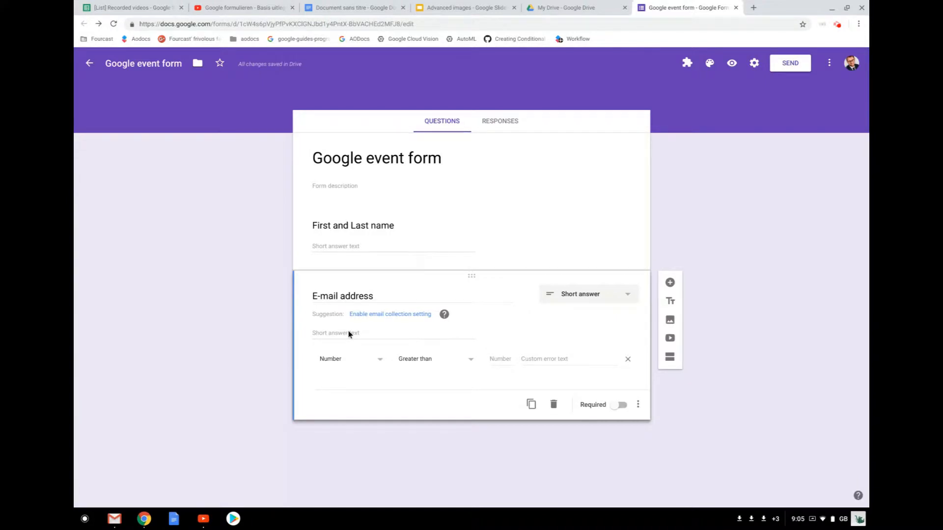
left_click(374, 360)
left_click(358, 376)
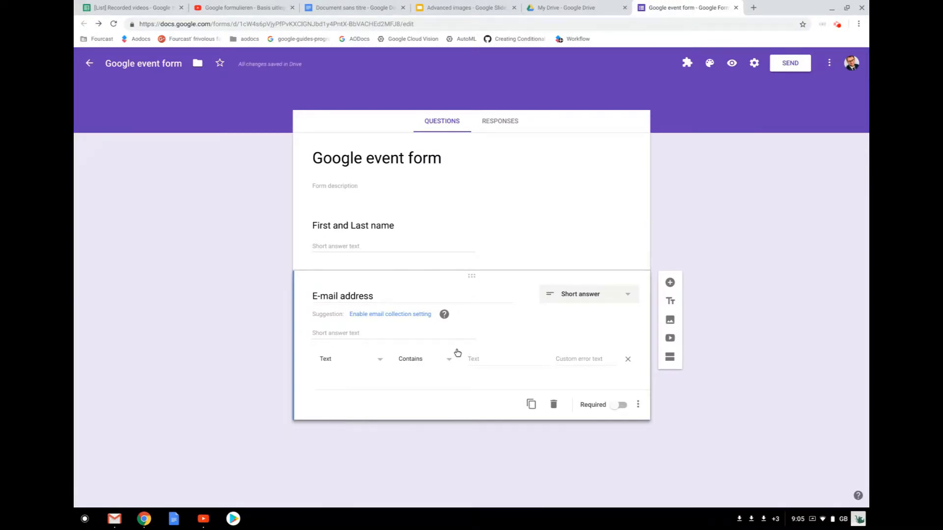
left_click(430, 361)
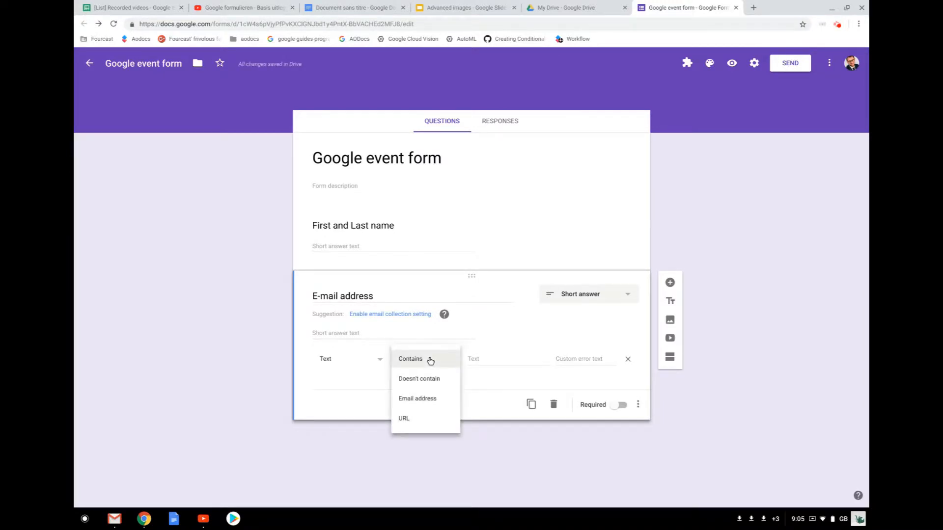
left_click(427, 399)
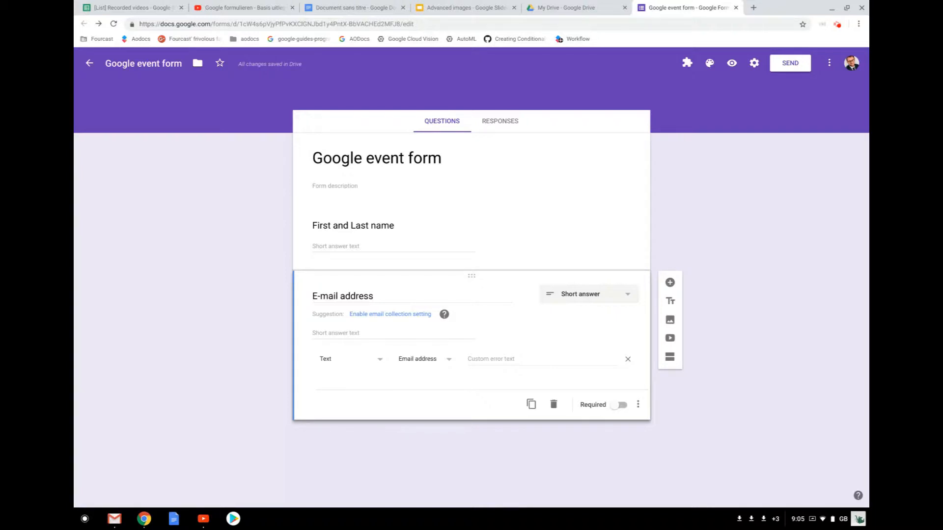
- Set the error message 'Please make sure tiuse a valid email address' and make the question required
left_click(504, 352)
type("P")
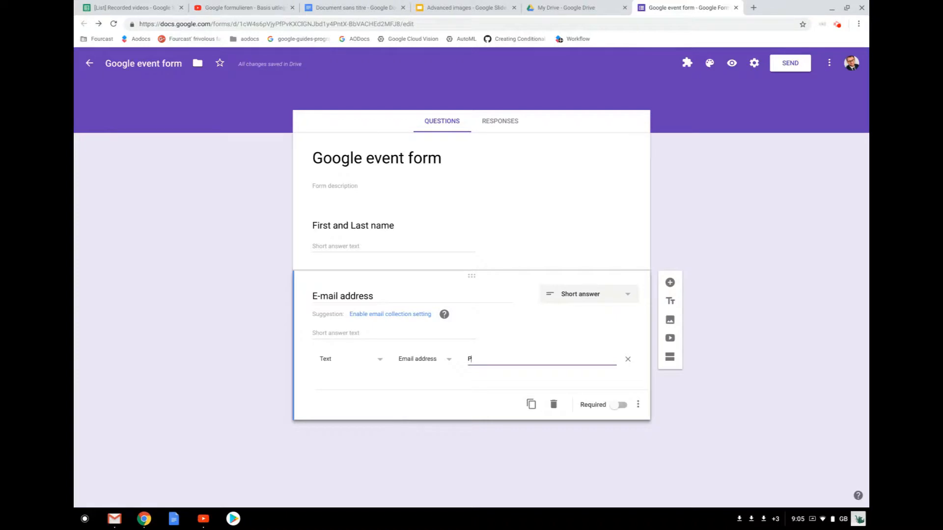
type("lease make sure")
type(" ti")
type("use a valid ")
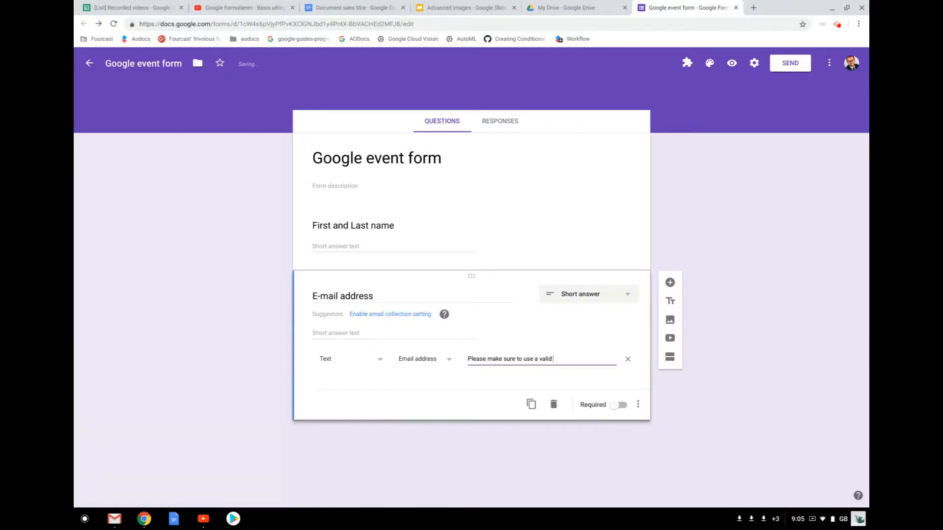
type("email address")
left_click(682, 382)
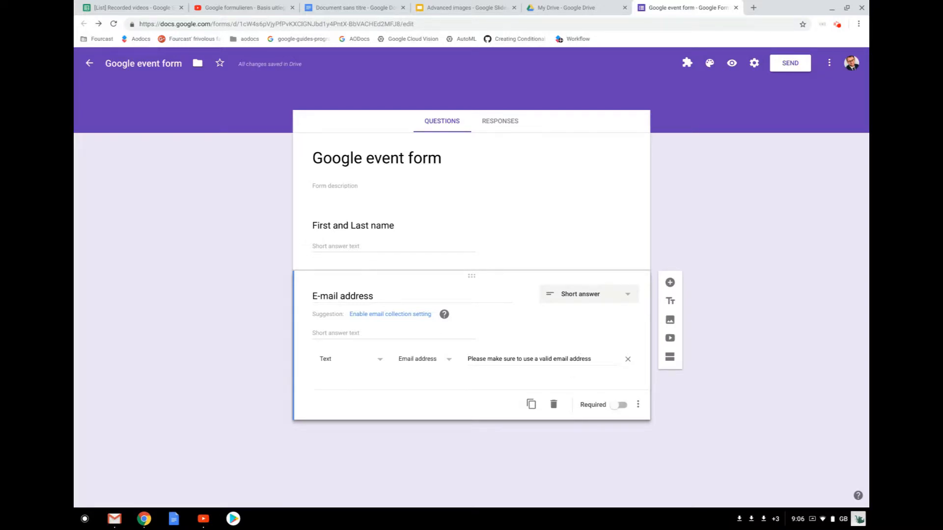
left_click(618, 404)
left_click(668, 281)
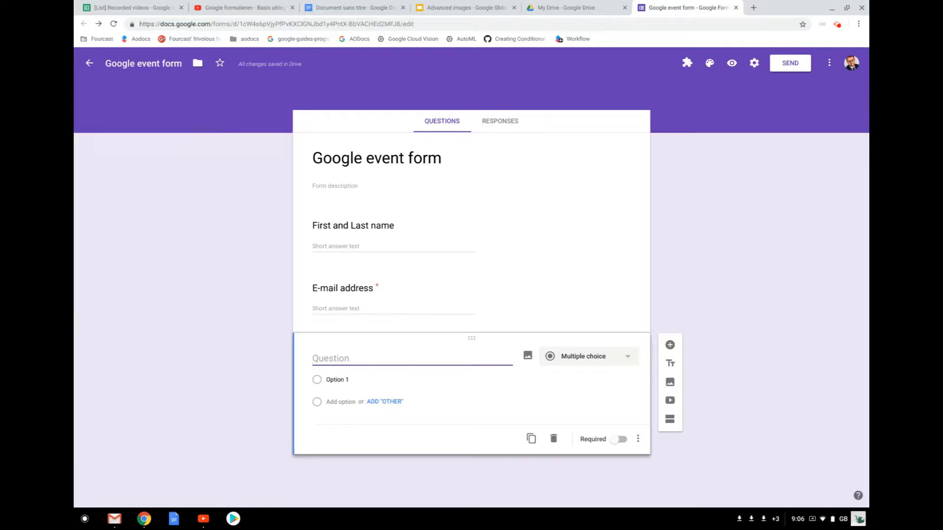
- Title the new question 'Food Preferences' and add the choices Meat and Fish
type("Food Preference")
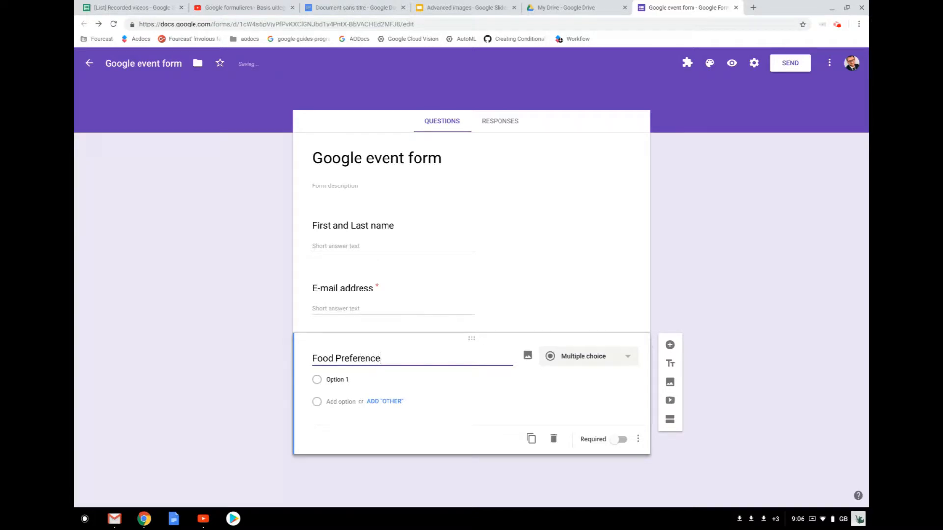
type("s")
left_click(455, 479)
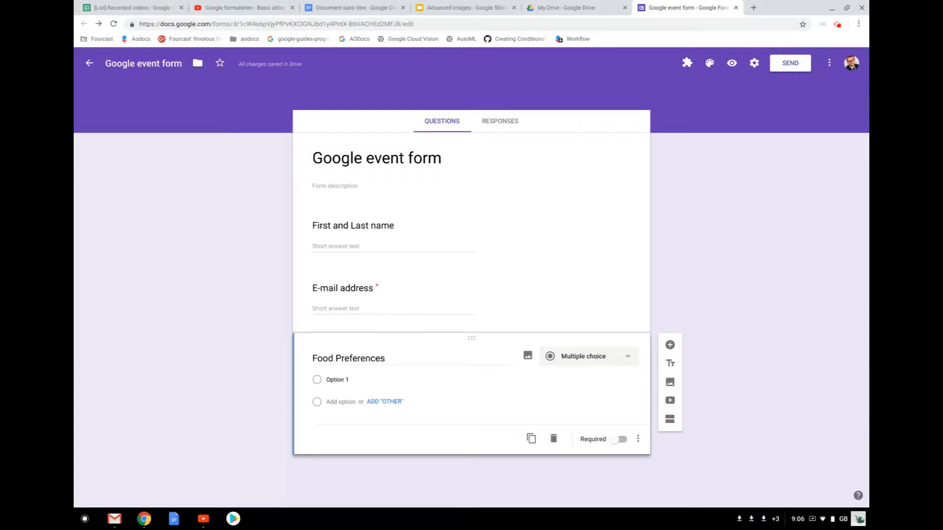
left_click(338, 374)
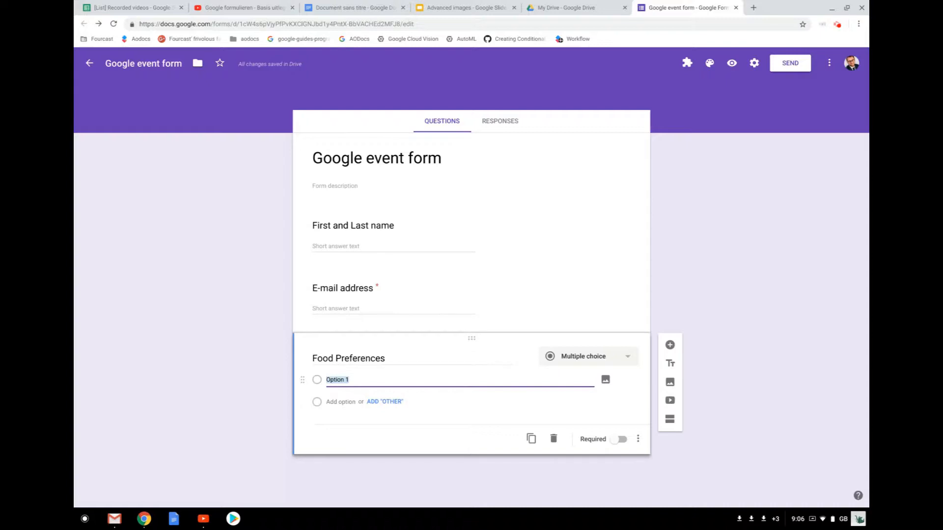
type("Meat")
key("Return")
type("Fish")
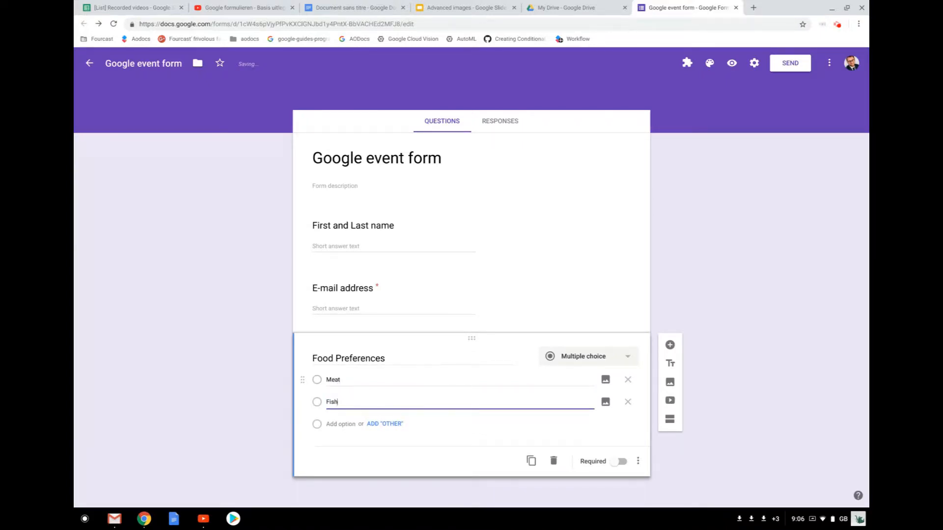
key("Return")
- Add Vegan and Vegeterian choices plus an Other write-in, and make the question required
type("Vegan")
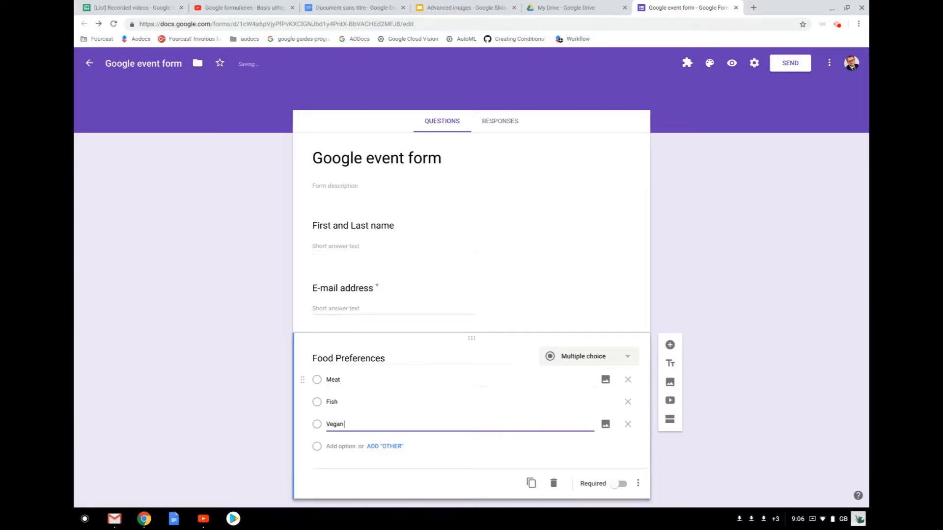
key("Return")
type("Vege")
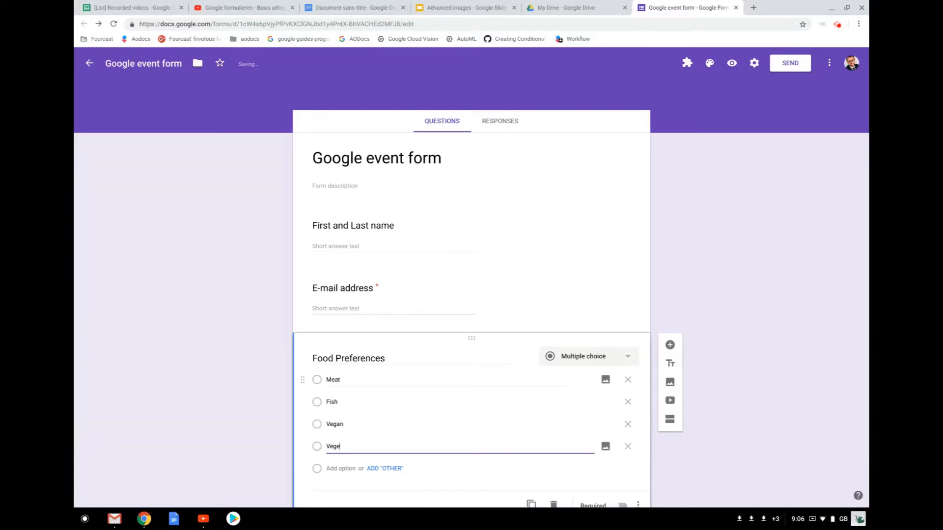
type("terian")
key("Return")
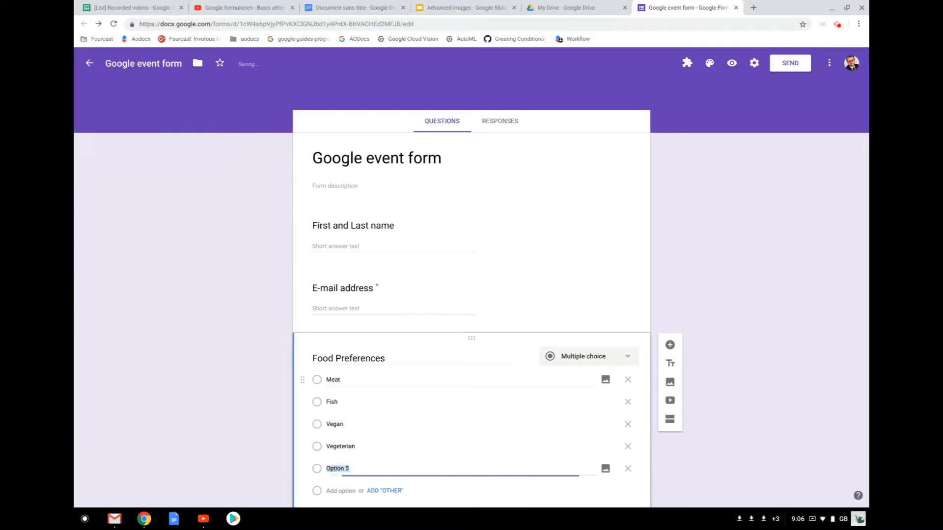
type("Other")
key("BackSpace")
key("BackSpace")
key("BackSpace")
key("BackSpace")
key("BackSpace")
key("BackSpace")
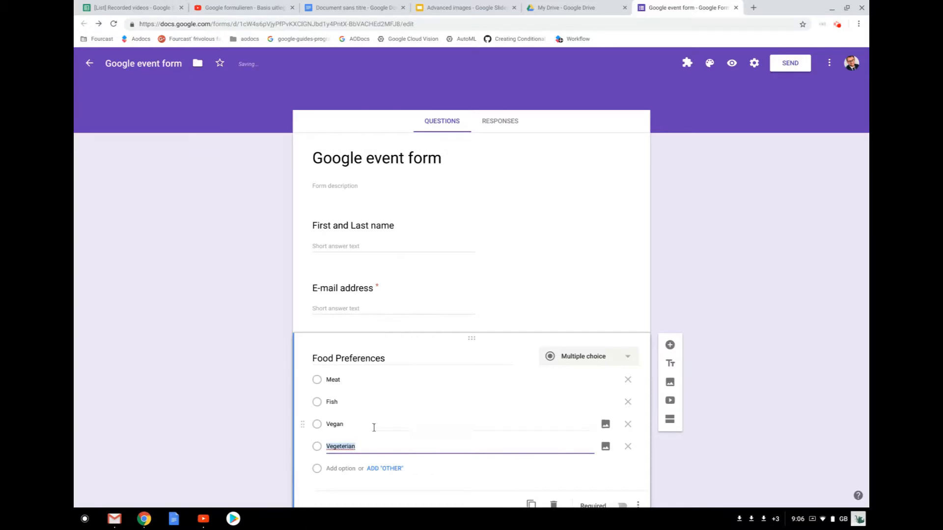
left_click(384, 469)
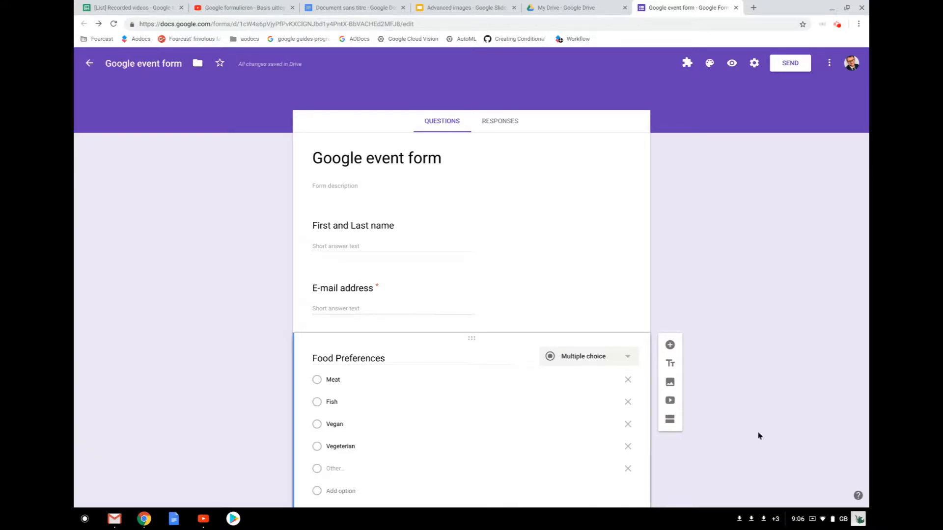
scroll(760, 433, "down", 2)
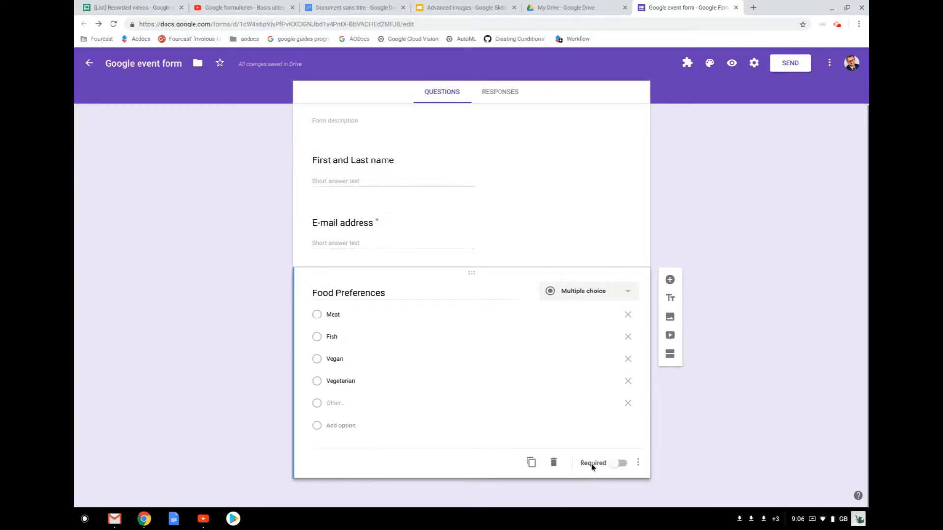
left_click(618, 463)
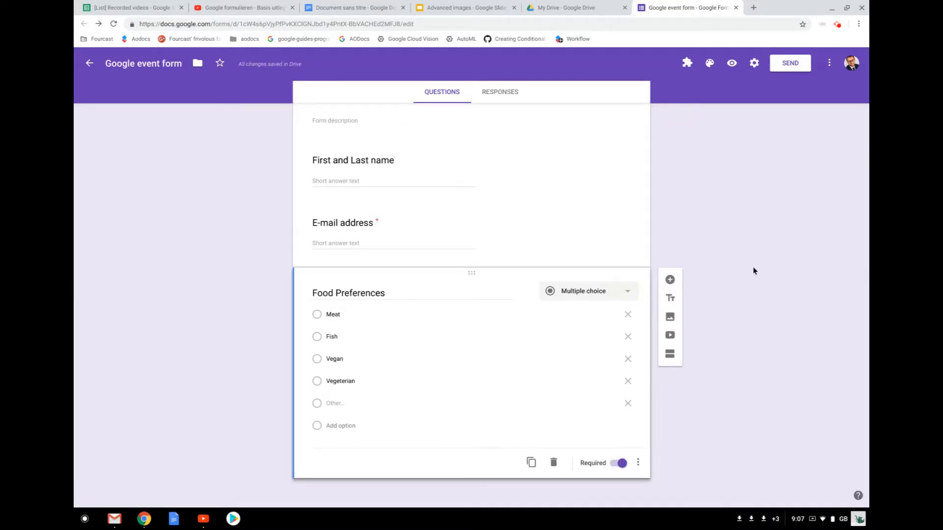
scroll(598, 222, "up", 2)
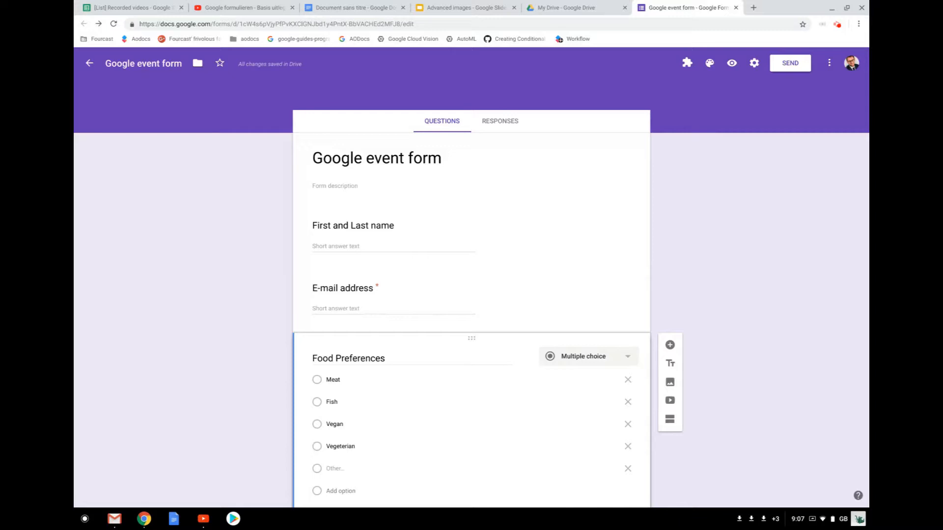
- Set the form header to the fireworks image from the Party category
left_click(706, 65)
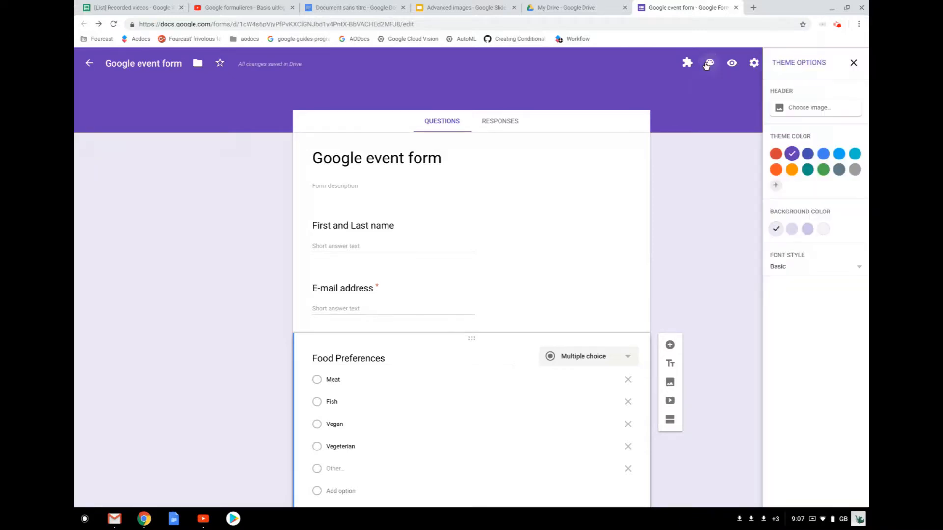
left_click(801, 109)
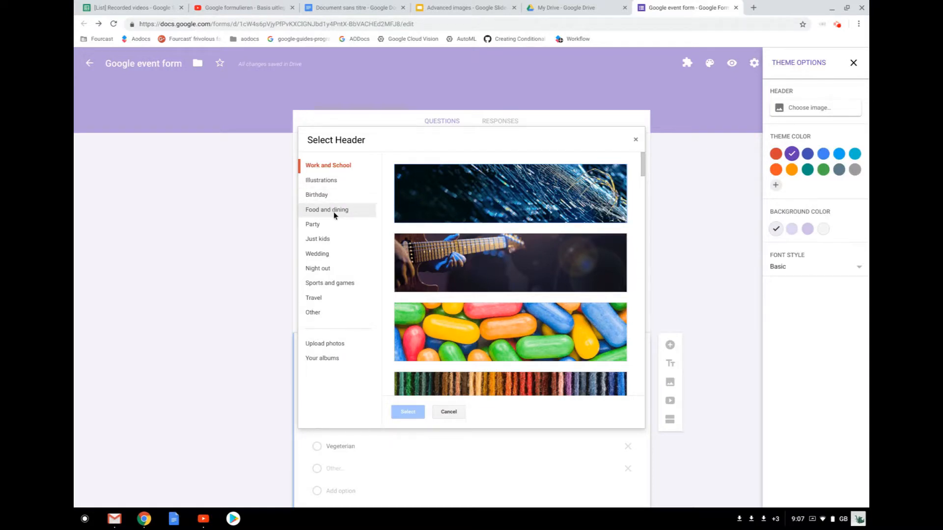
left_click(327, 224)
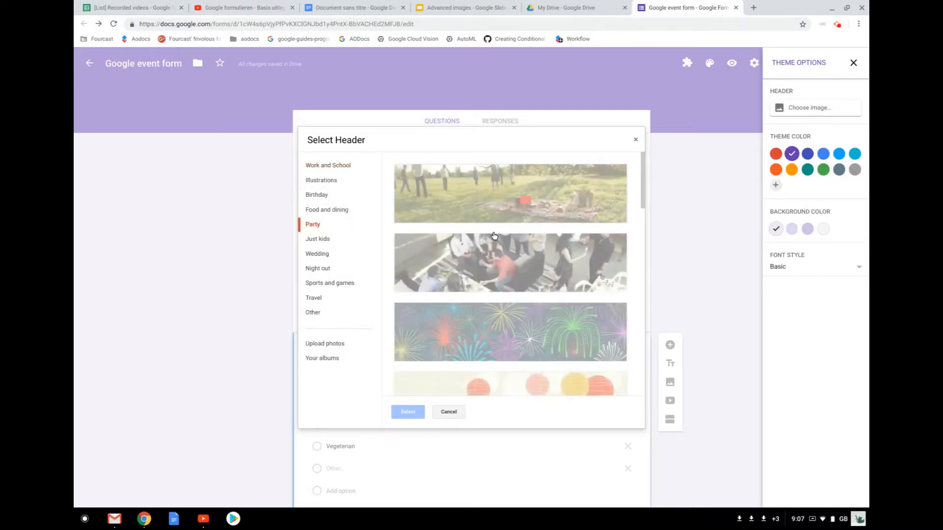
left_click(485, 323)
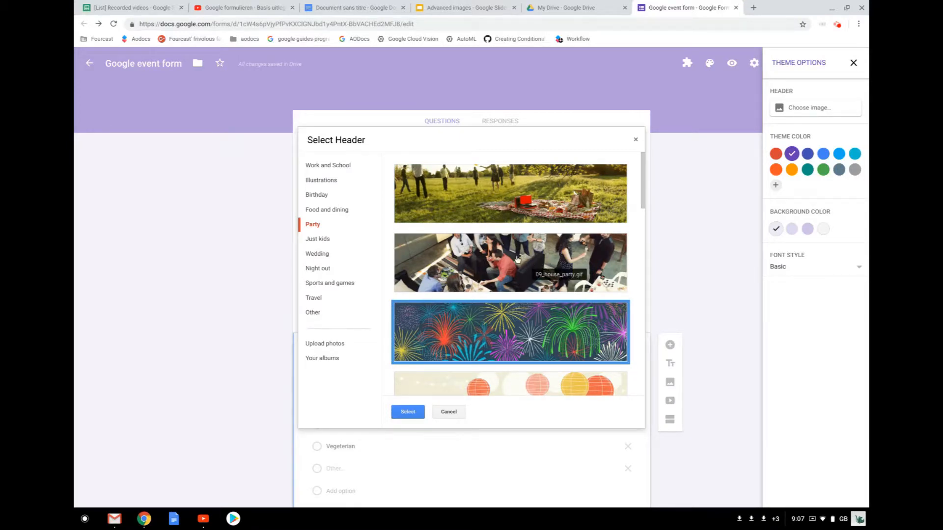
left_click(407, 411)
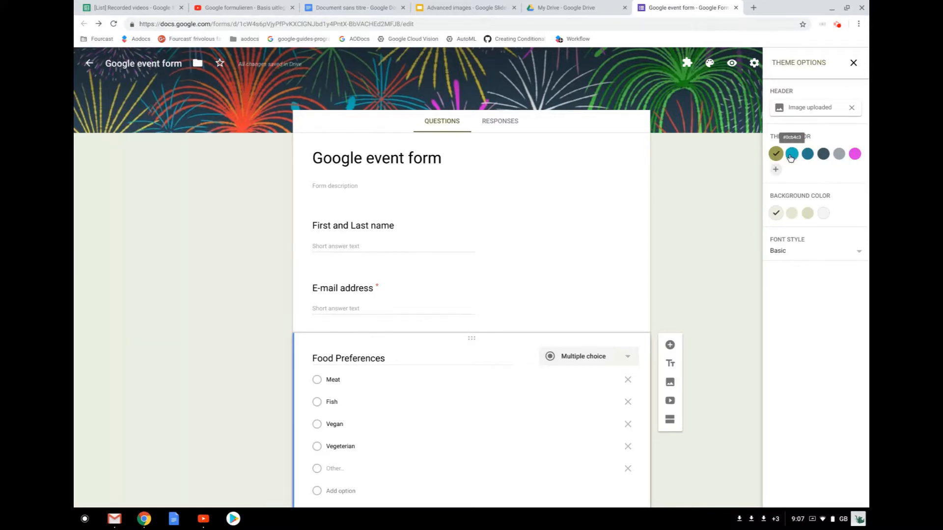
- Choose the teal theme colour with the deeper light-blue background
left_click(789, 154)
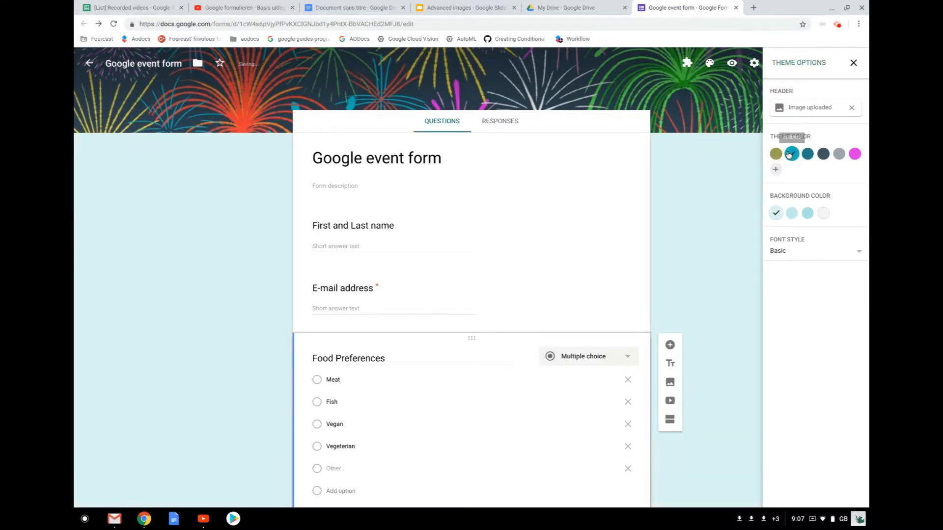
left_click(819, 153)
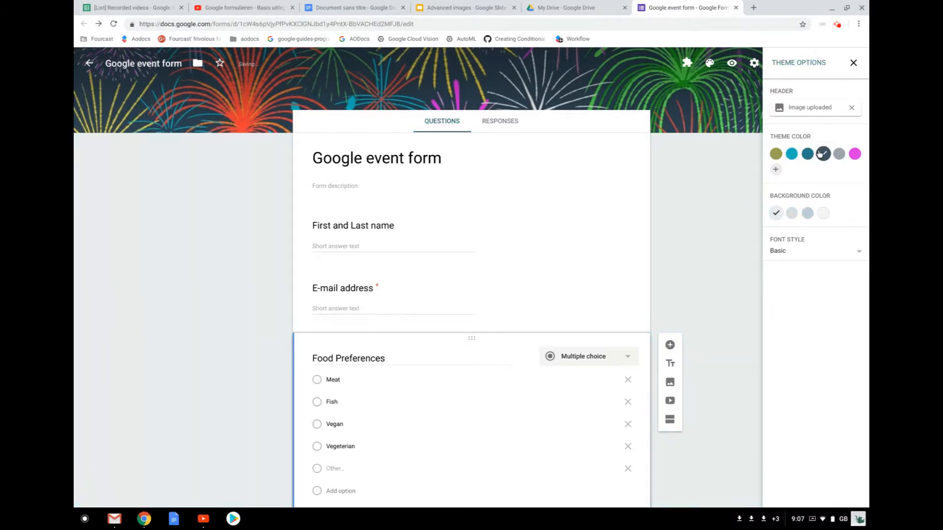
left_click(790, 155)
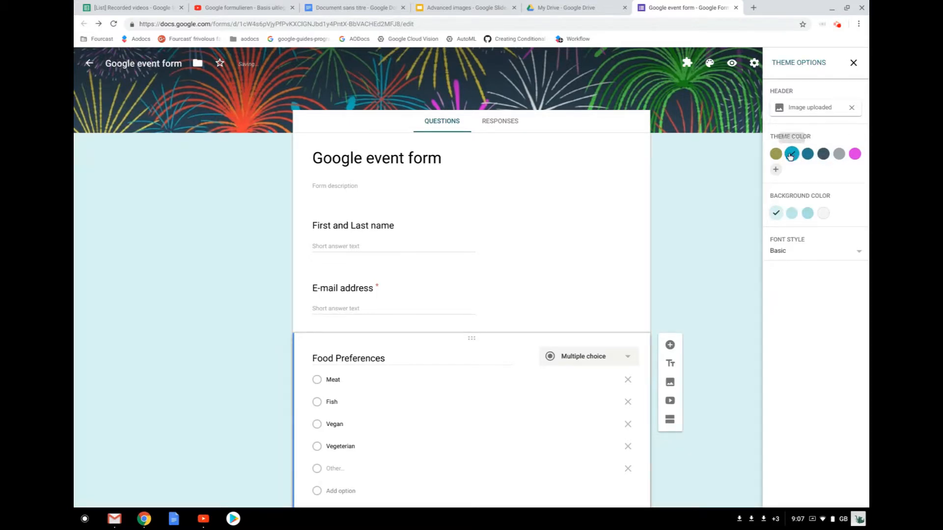
left_click(805, 214)
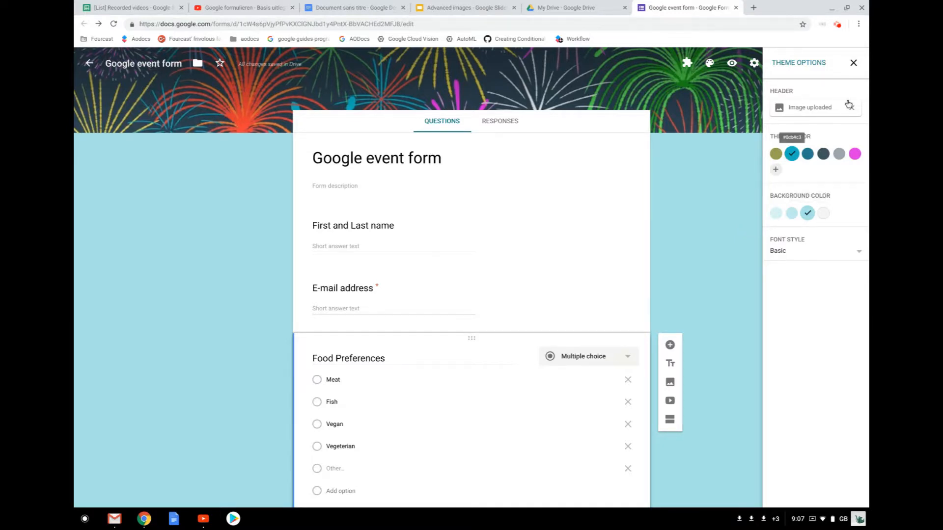
left_click(854, 63)
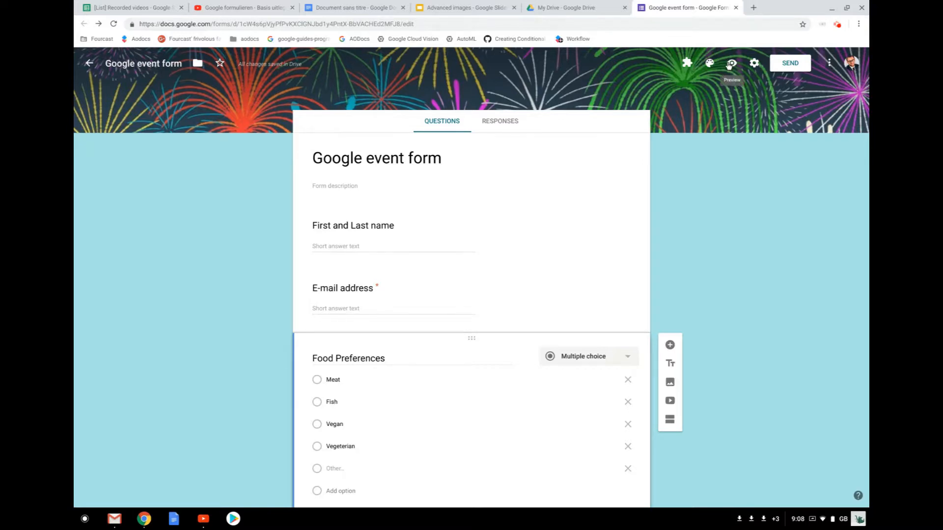
- Open the live form preview in a new tab
left_click(730, 64)
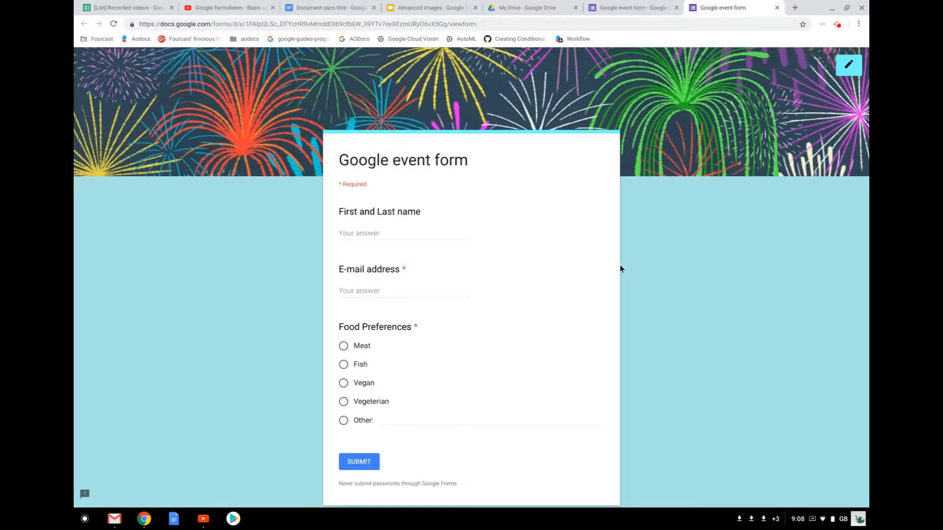
scroll(612, 325, "down", 2)
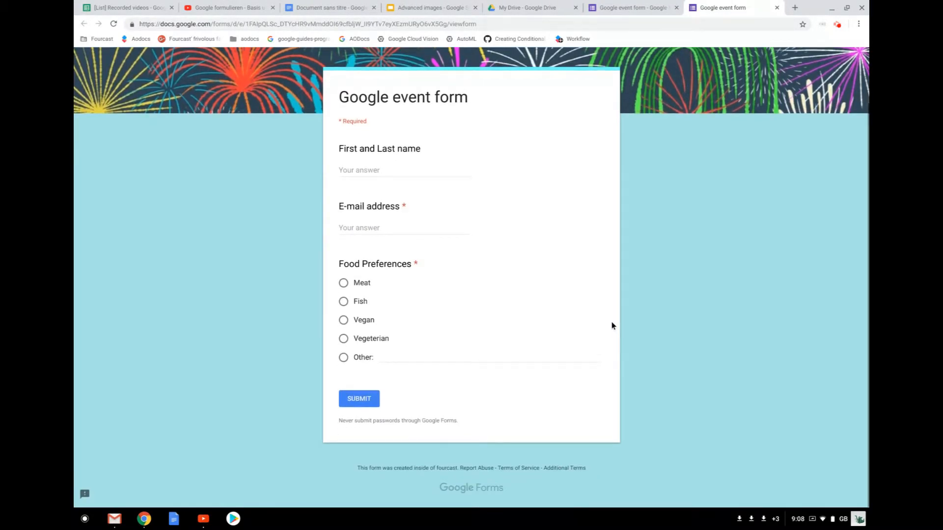
scroll(612, 325, "up", 2)
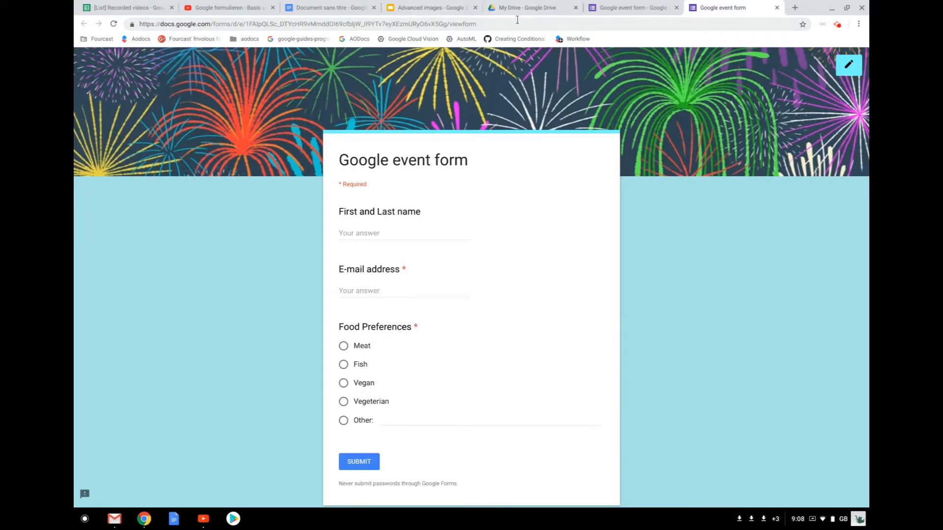
left_click(617, 5)
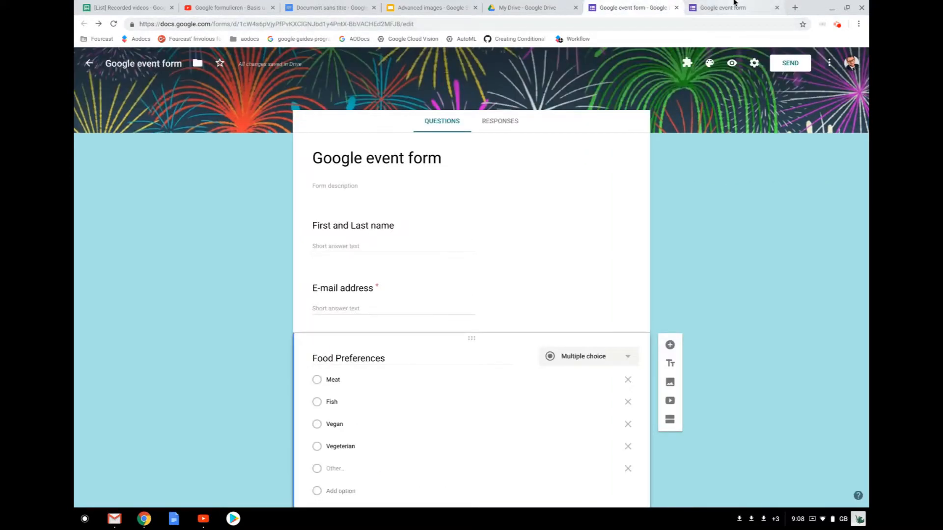
left_click(732, 7)
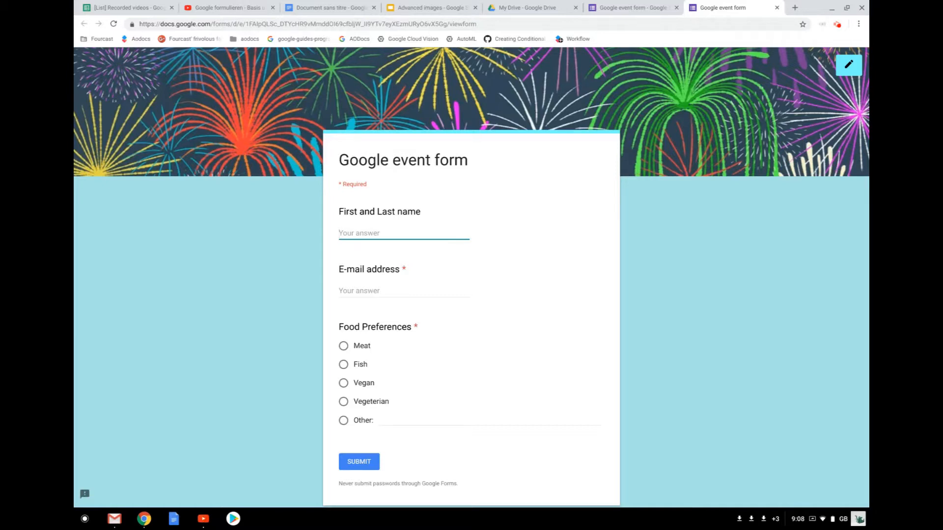
- Submit a test response with the respondent's name, e-mail and Meat as food preference
left_click(347, 287)
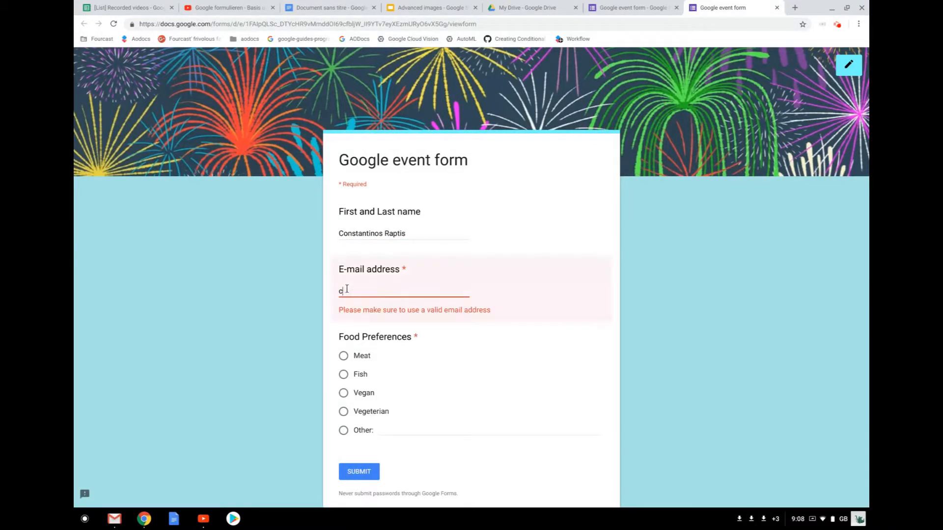
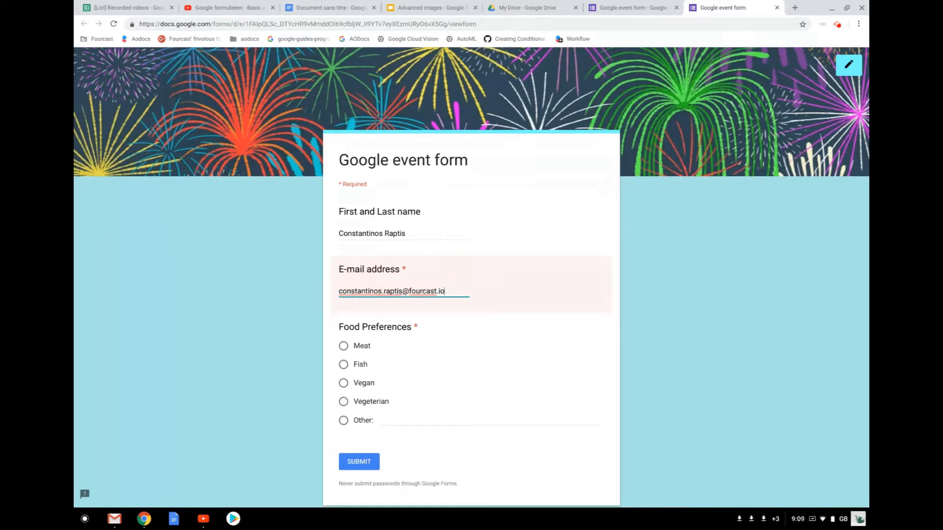
left_click(343, 345)
left_click(359, 464)
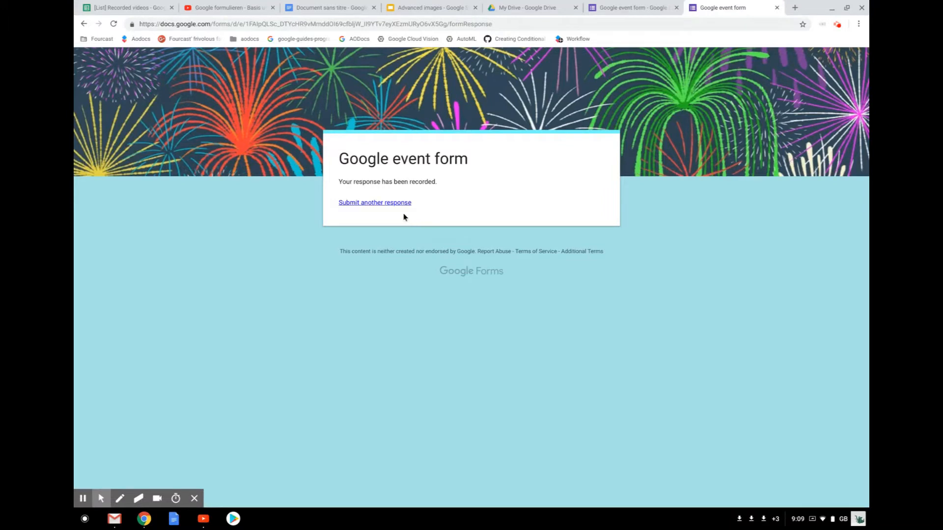
left_click(619, 7)
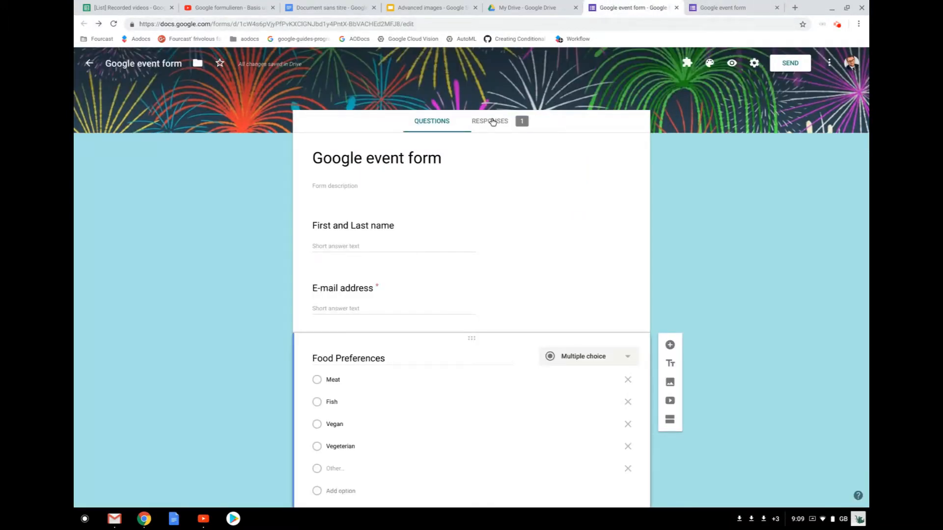
- Review the Responses summary down to the Food Preferences chart, then return to the confirmation page
left_click(493, 122)
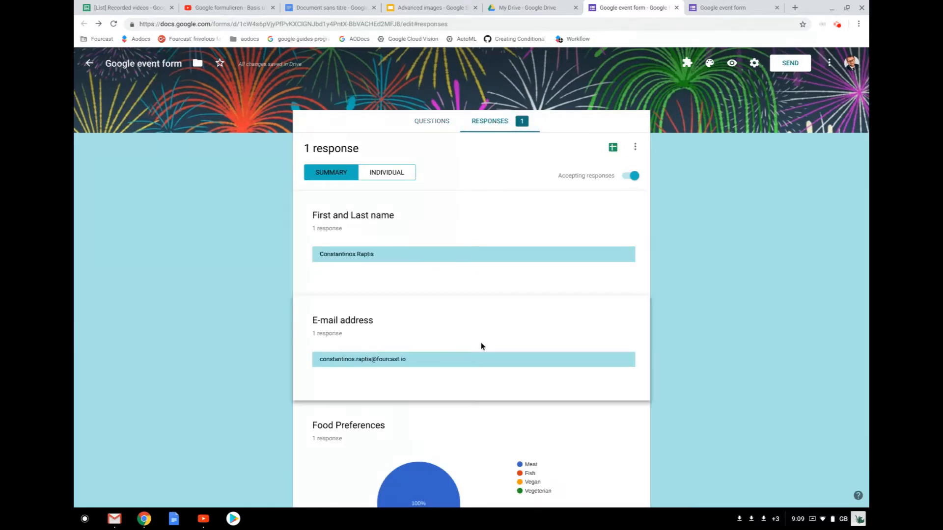
scroll(481, 342, "down", 2)
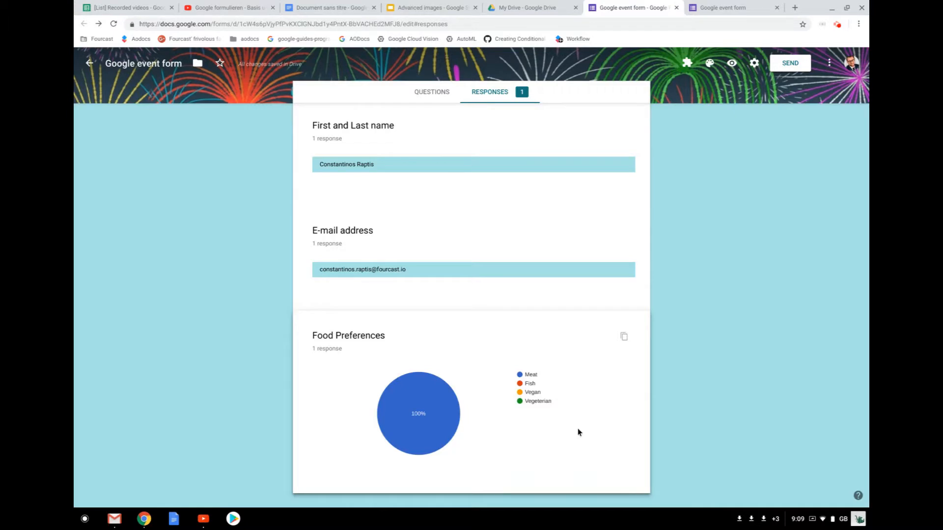
left_click(750, 2)
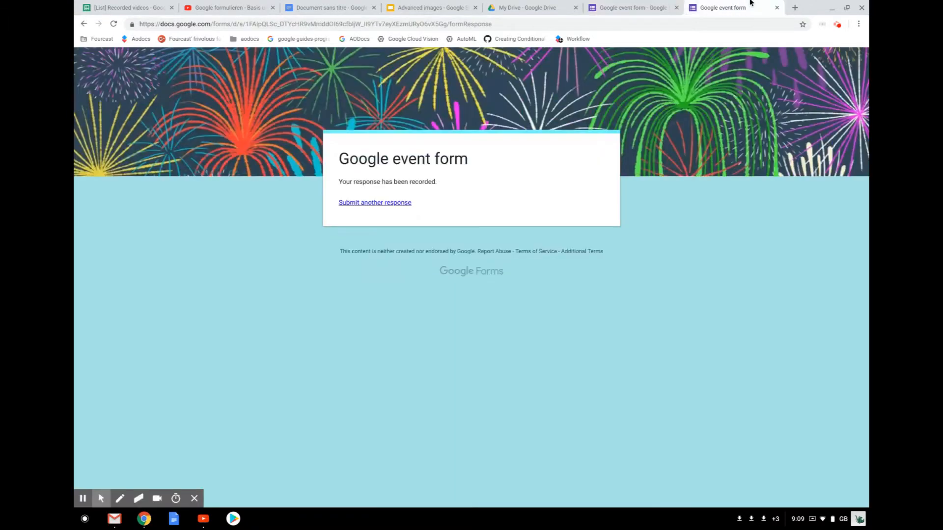
- Submit another response with a respondent's name, e-mail and Vegeterian as food preference
left_click(389, 203)
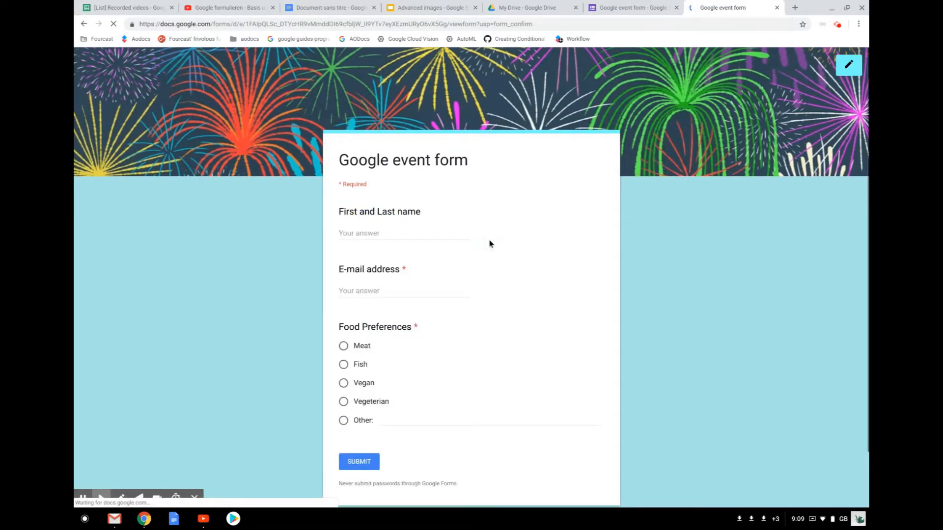
left_click(356, 230)
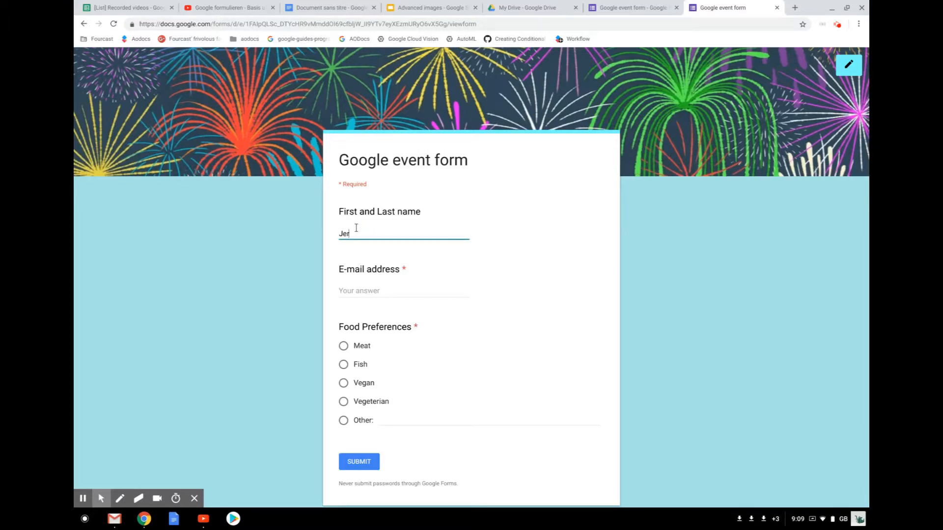
left_click(353, 280)
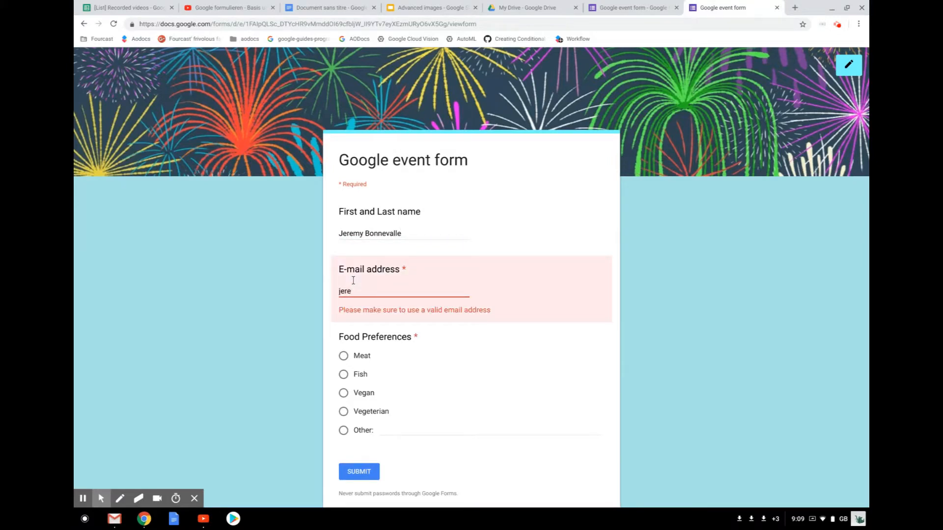
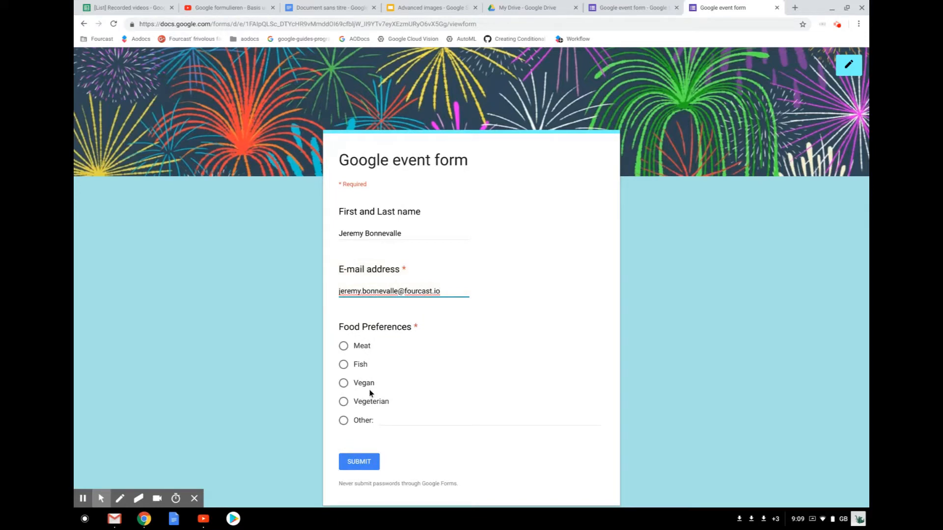
left_click(341, 402)
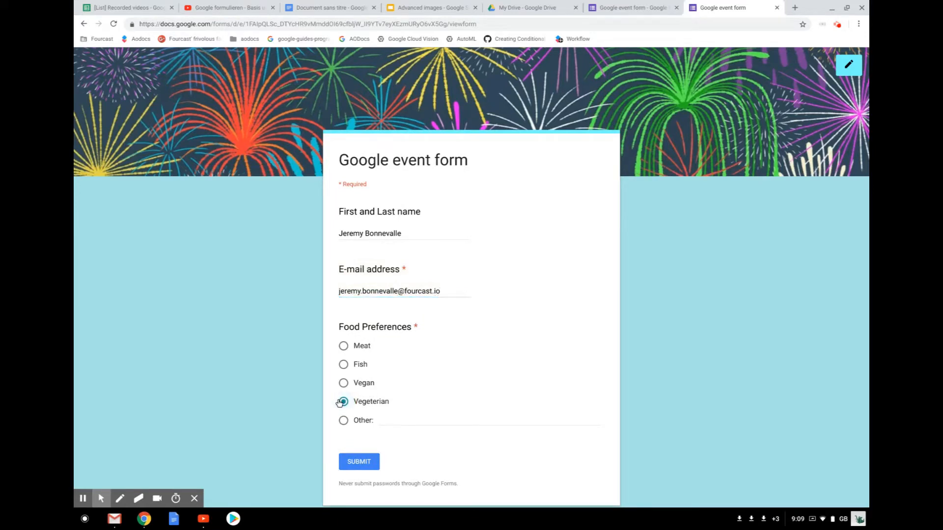
left_click(358, 462)
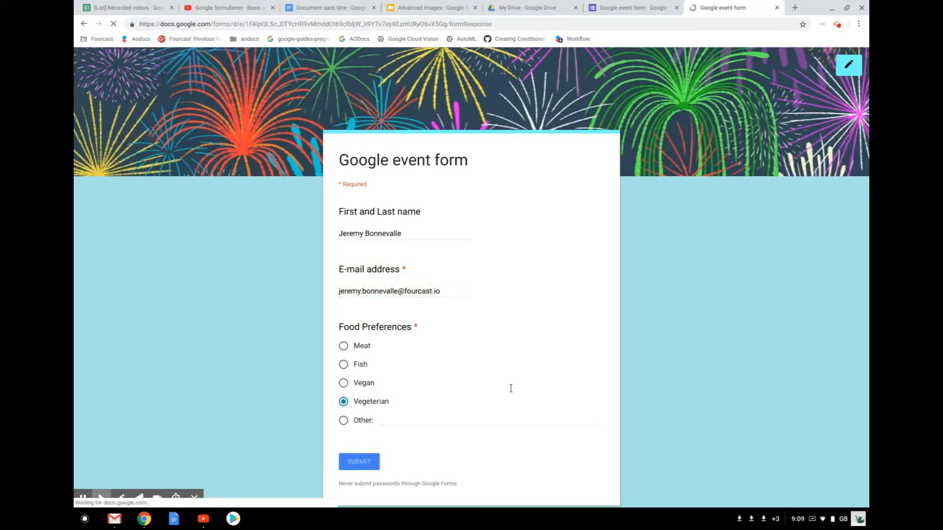
left_click(615, 7)
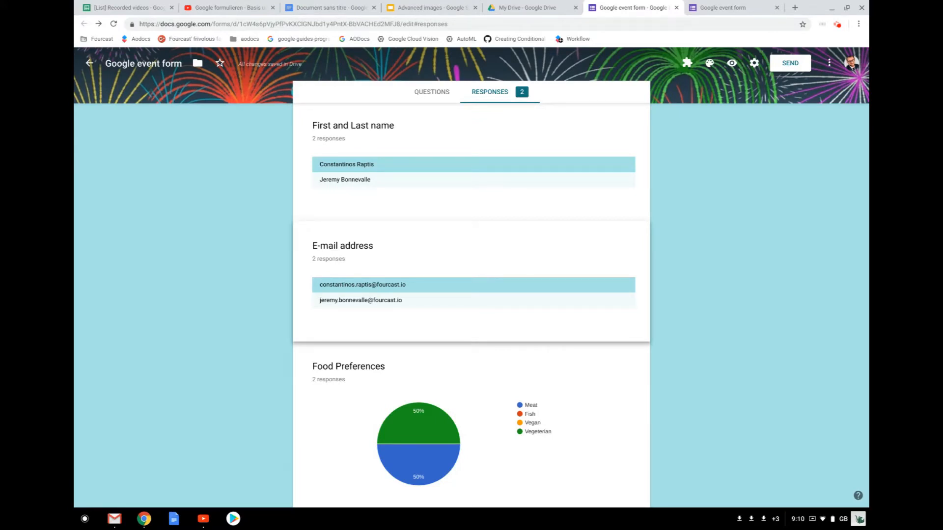
- From the Responses tab, create a new linked sheet 'Google event form (Responses)' listing both submissions
left_click(435, 93)
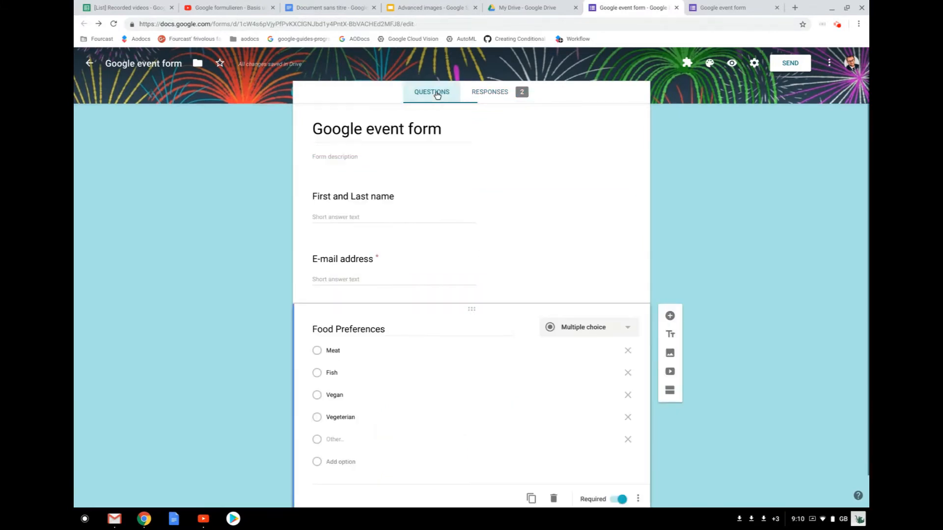
left_click(491, 94)
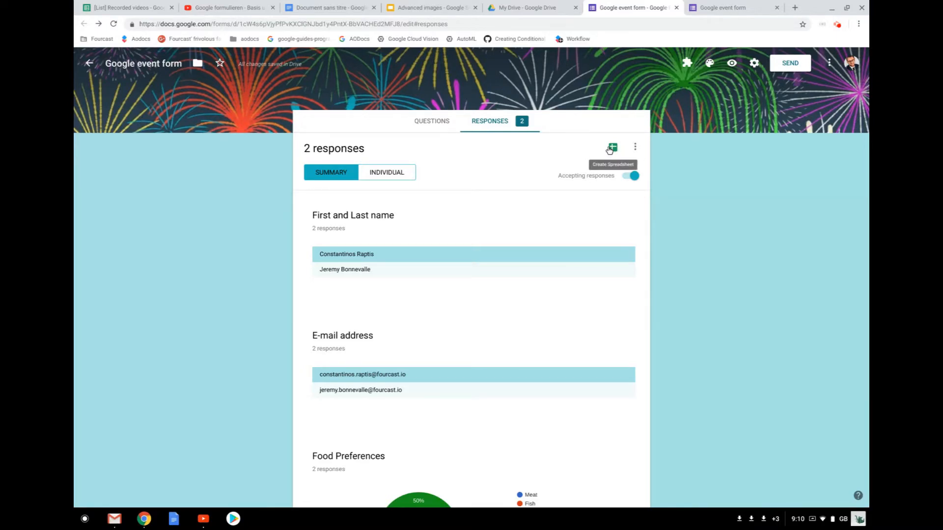
left_click(611, 149)
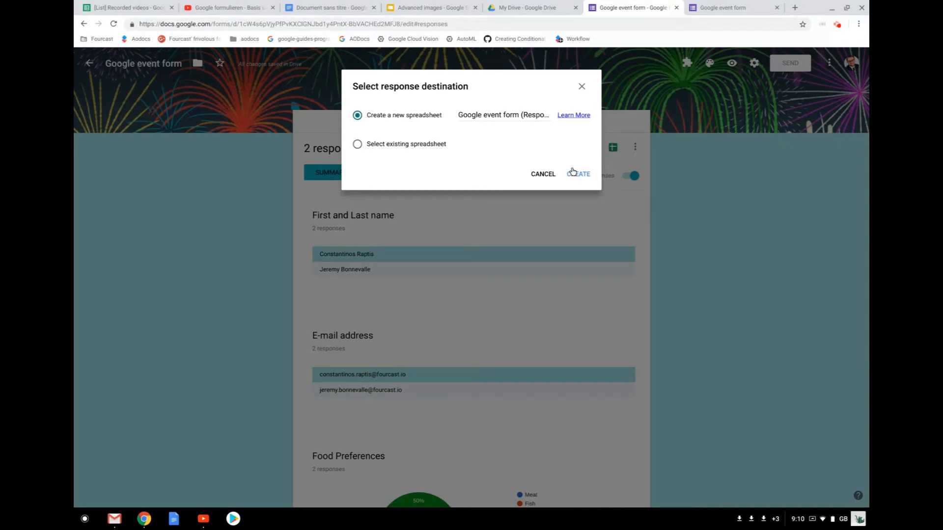
left_click(572, 172)
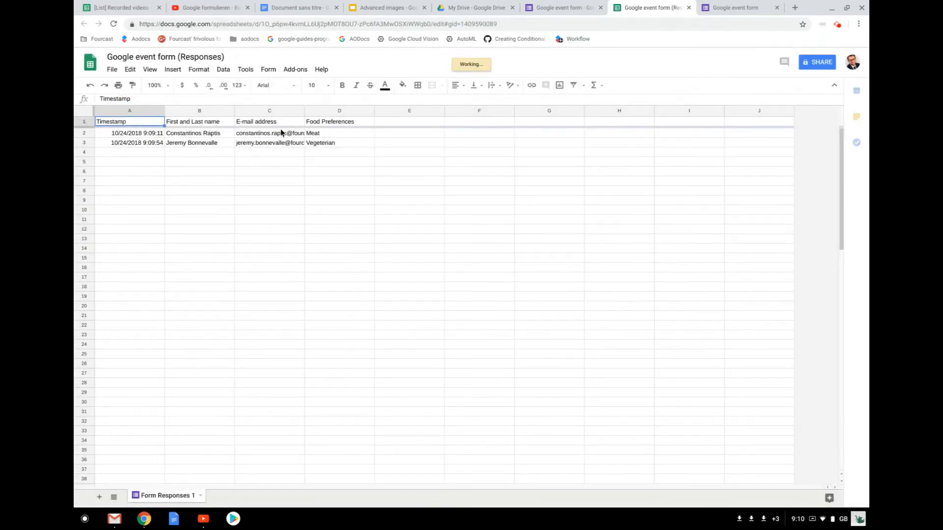
- Review the submitted e-mails in cells C2:C13, then return to the live form's response-recorded page
left_click_drag(281, 130, 293, 238)
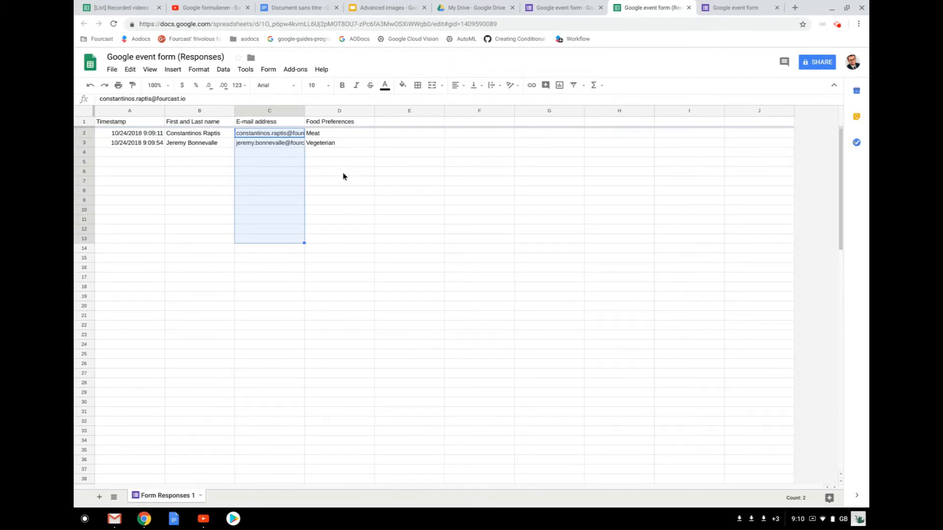
left_click(247, 224)
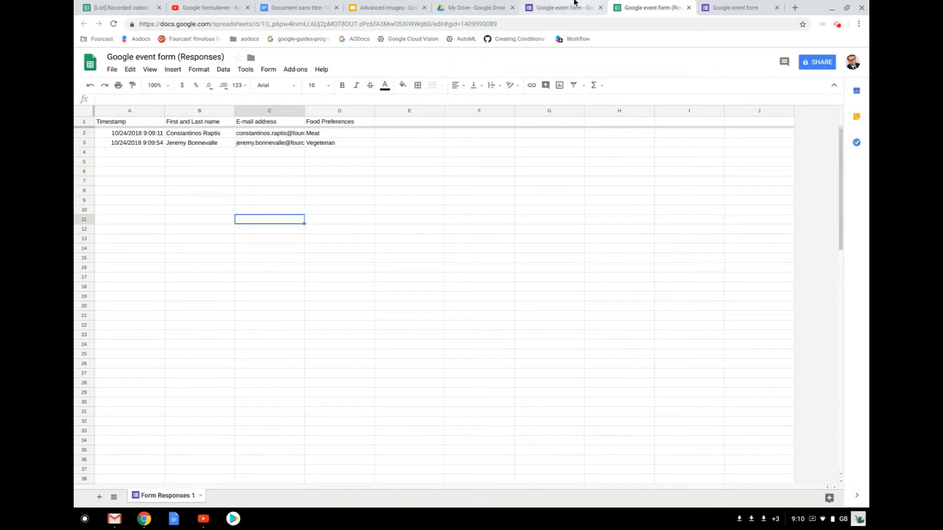
left_click(575, 4)
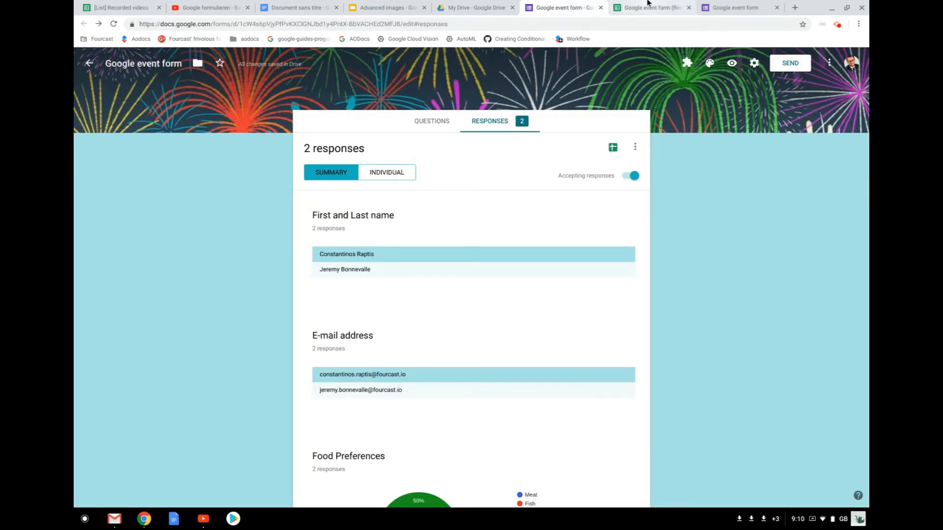
left_click(648, 4)
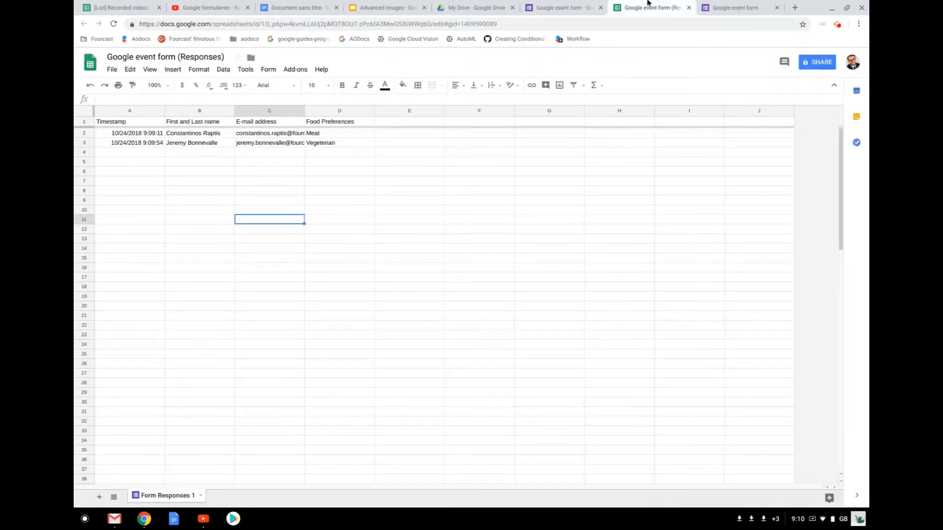
left_click(573, 4)
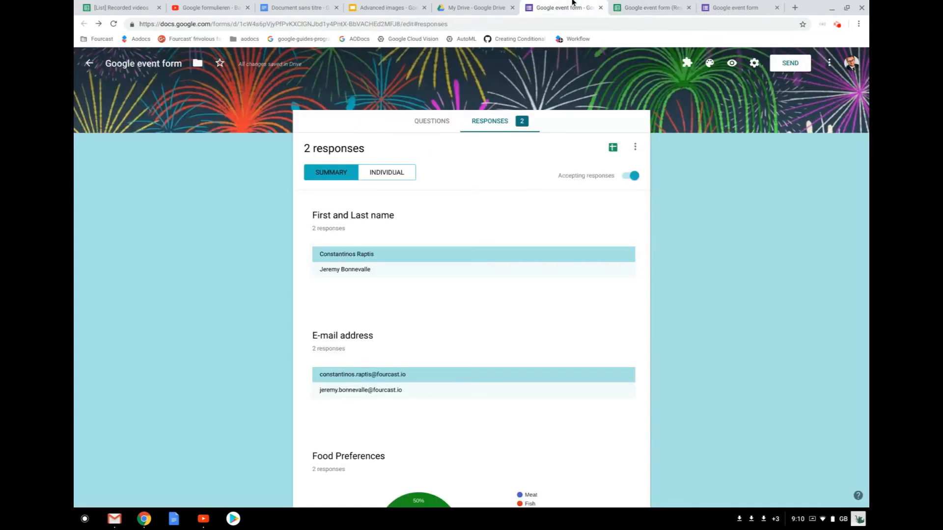
left_click(722, 5)
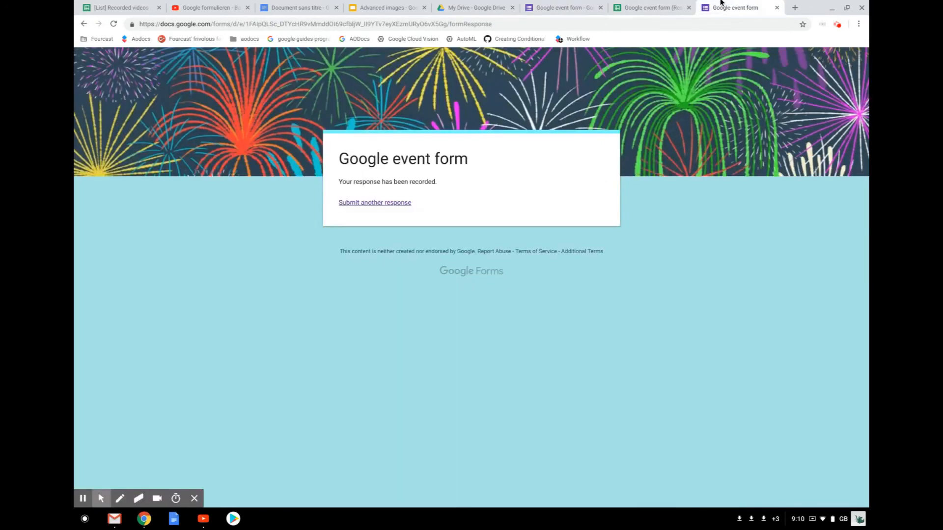
- Submit a third response with the respondent's name, e-mail and 'human' as the Other food preference
left_click(383, 203)
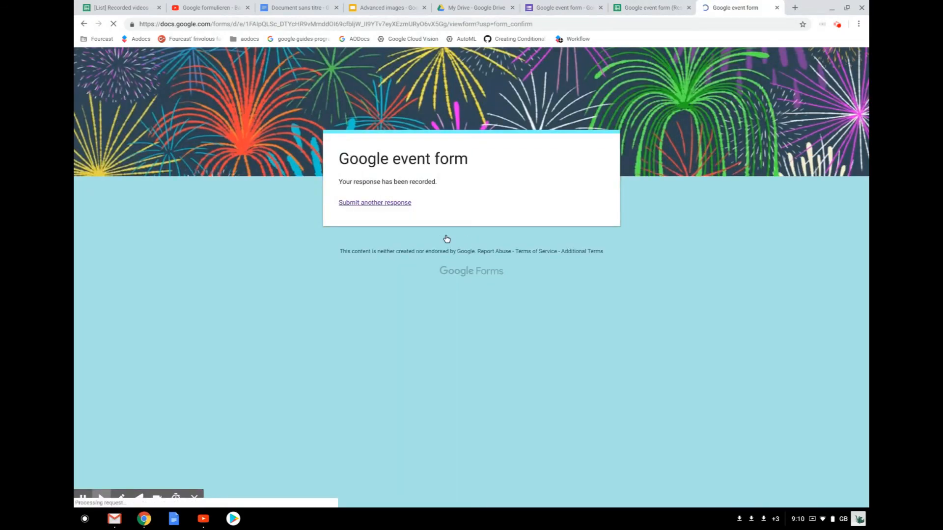
left_click(387, 230)
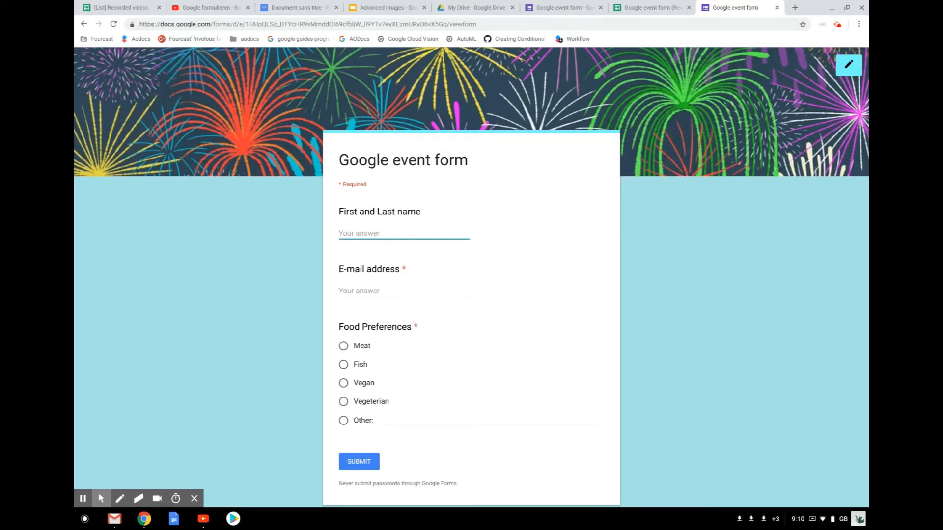
left_click(404, 290)
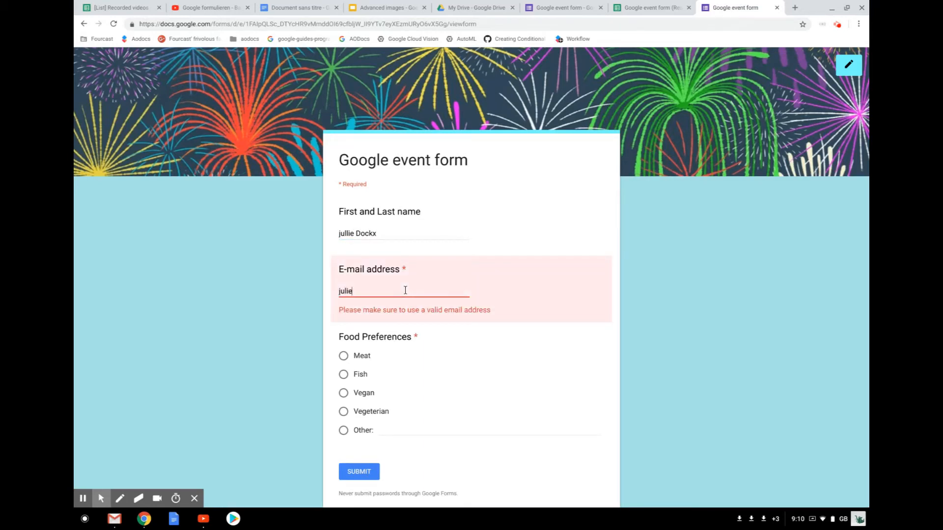
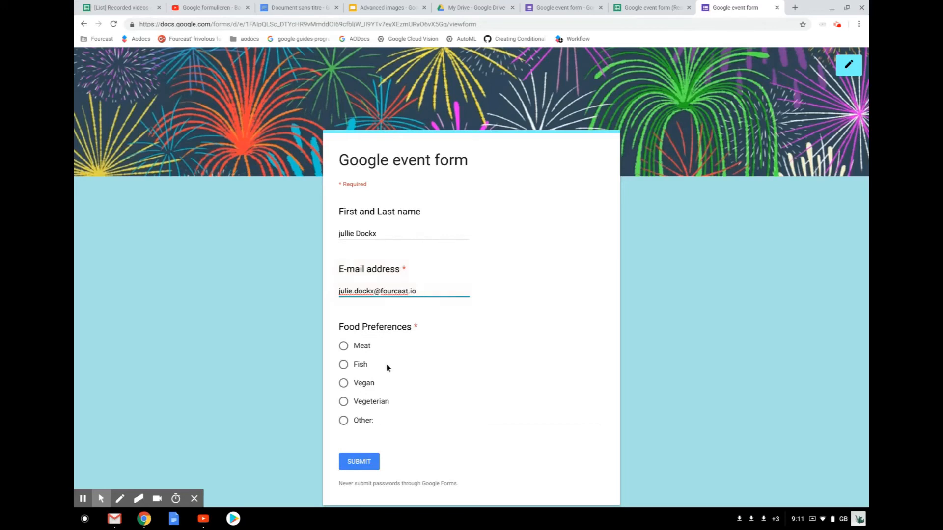
left_click(404, 411)
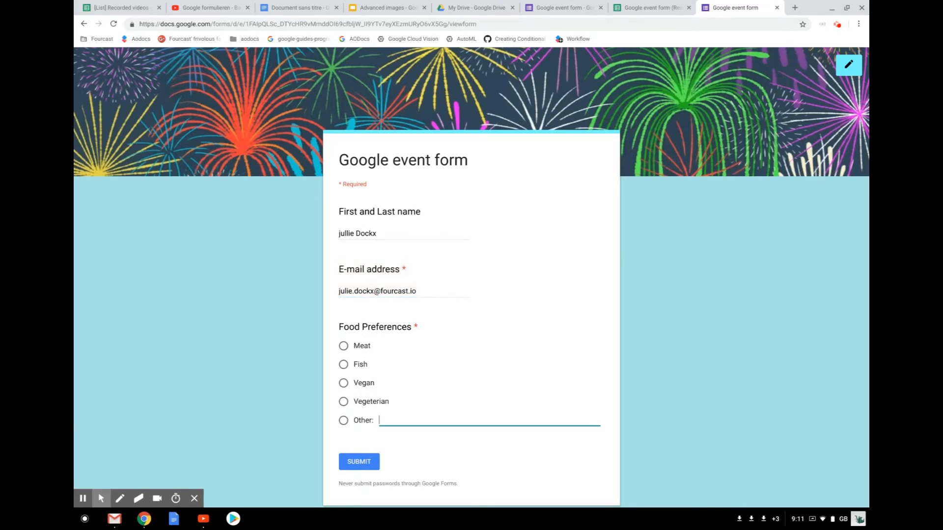
type("human")
left_click(359, 463)
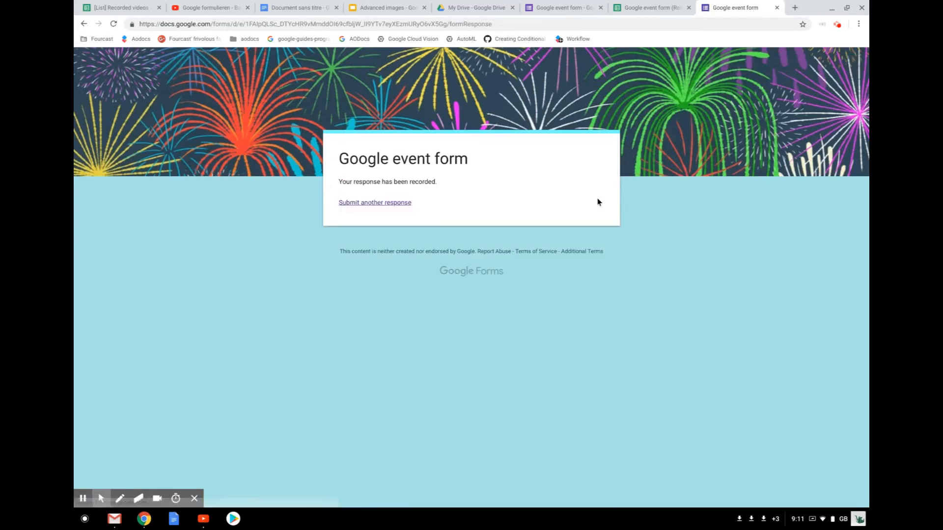
left_click(653, 7)
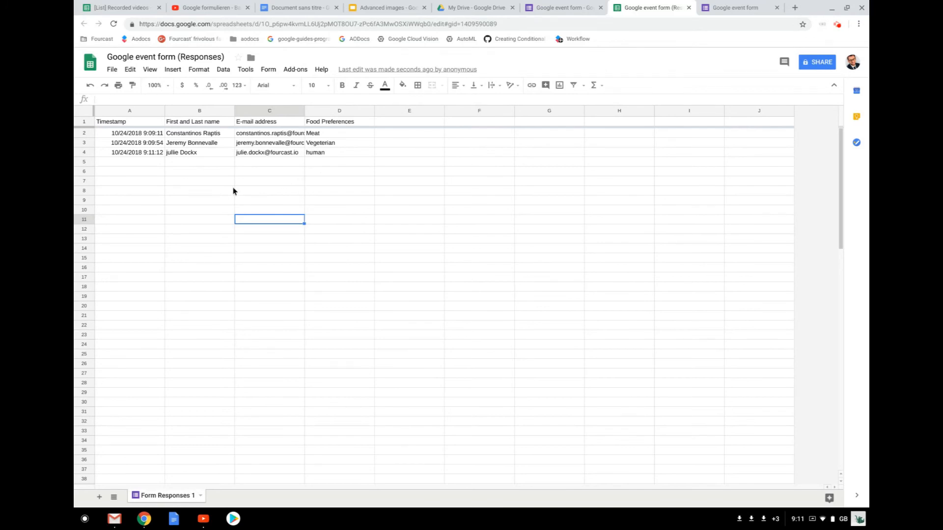
- Switch to the Google event form tab to see the summary of all 3 responses
left_click(551, 5)
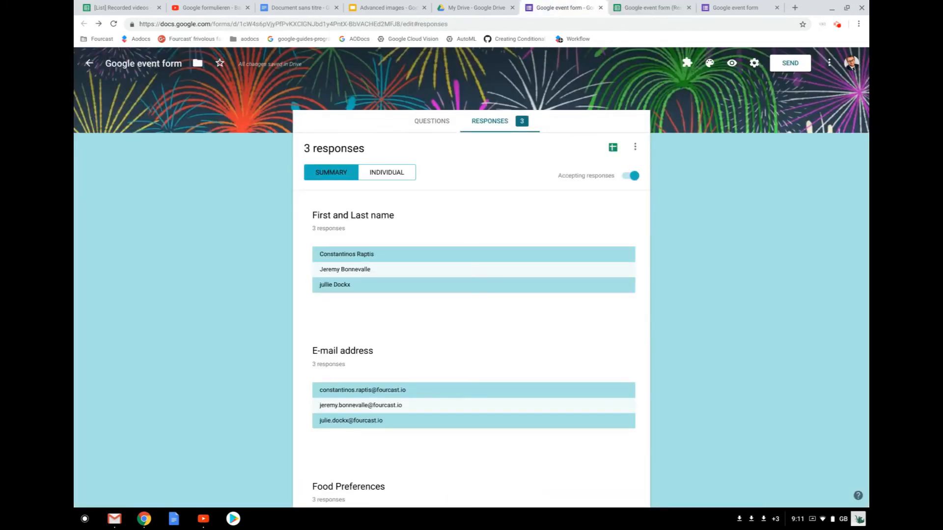